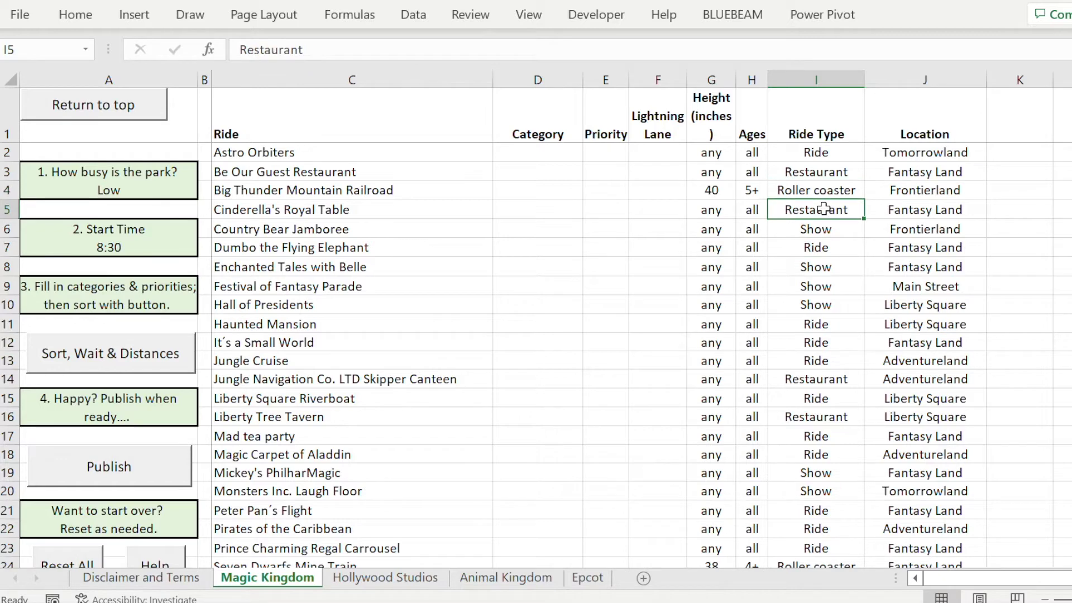
Look over the Magic Kingdom ride types and locations, the Hollywood Studios list, and the Magic Kingdom crowd level and start time settings.
left_click(893, 210)
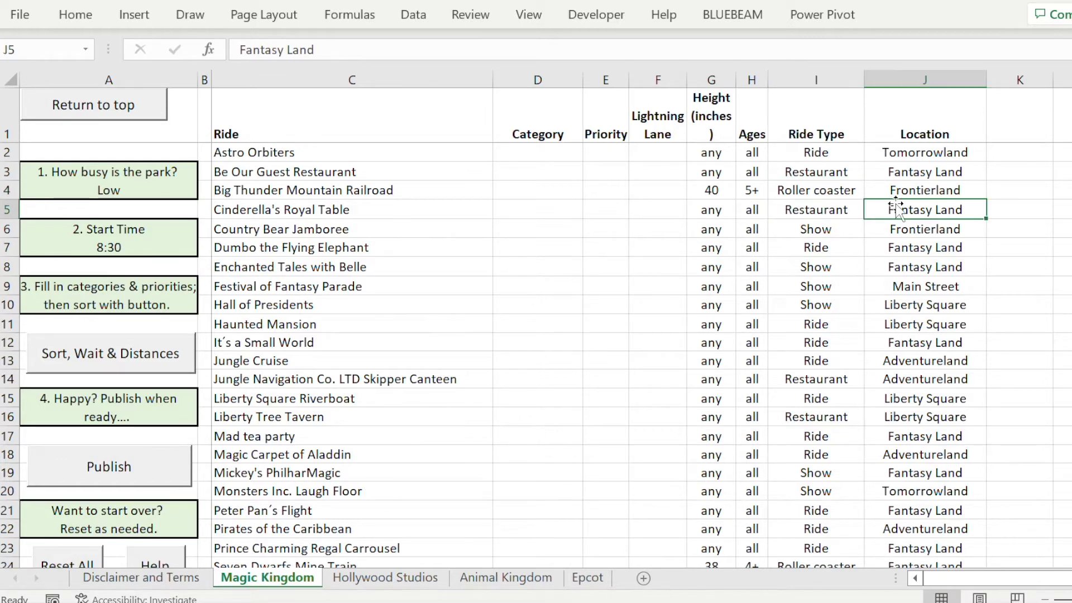
left_click(400, 584)
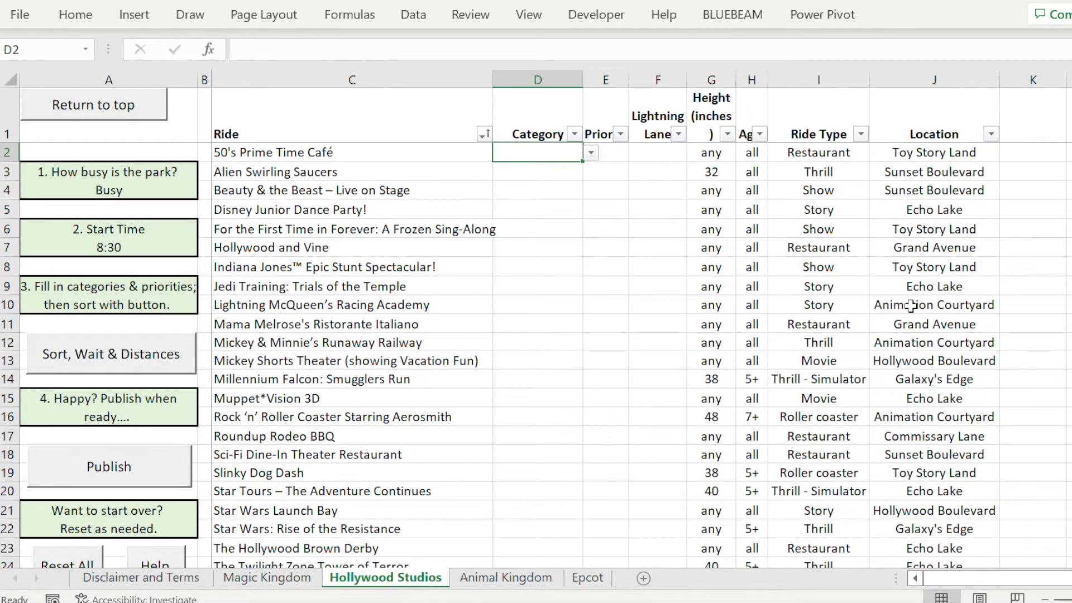
left_click(262, 577)
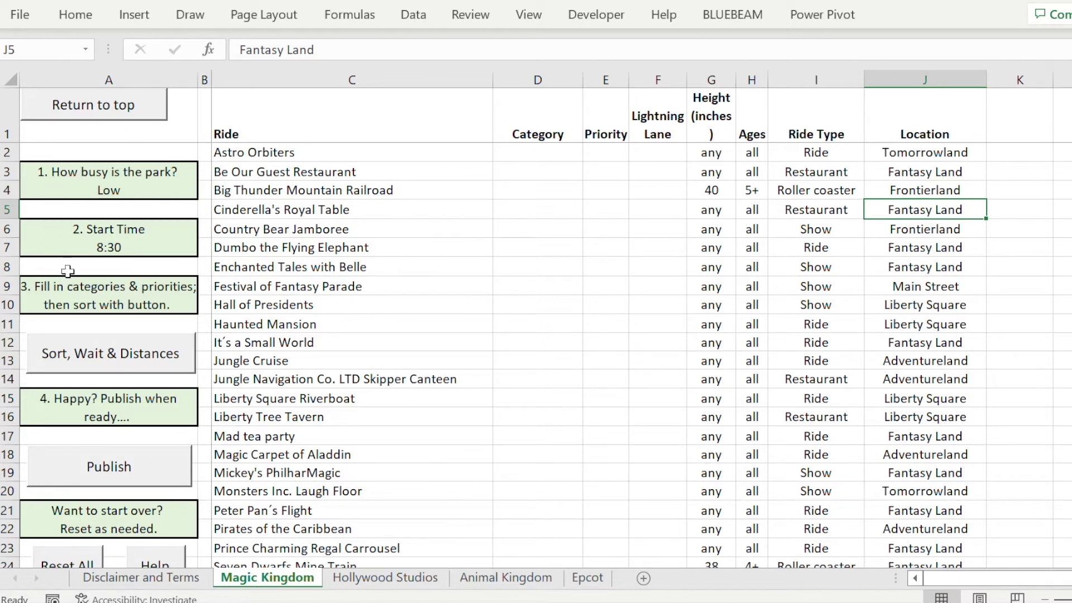
left_click(134, 191)
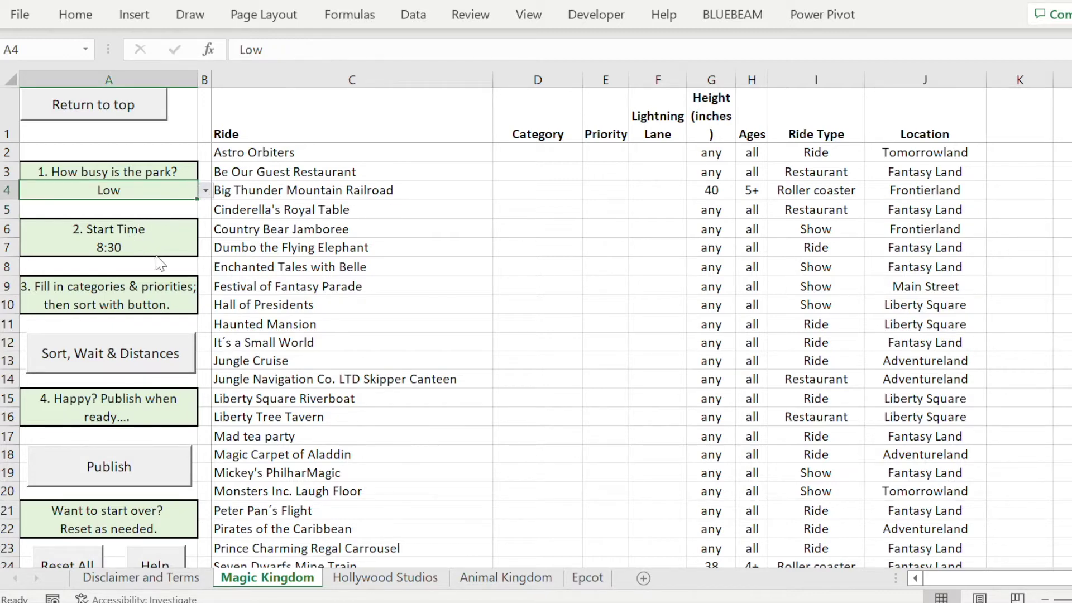
left_click(174, 248)
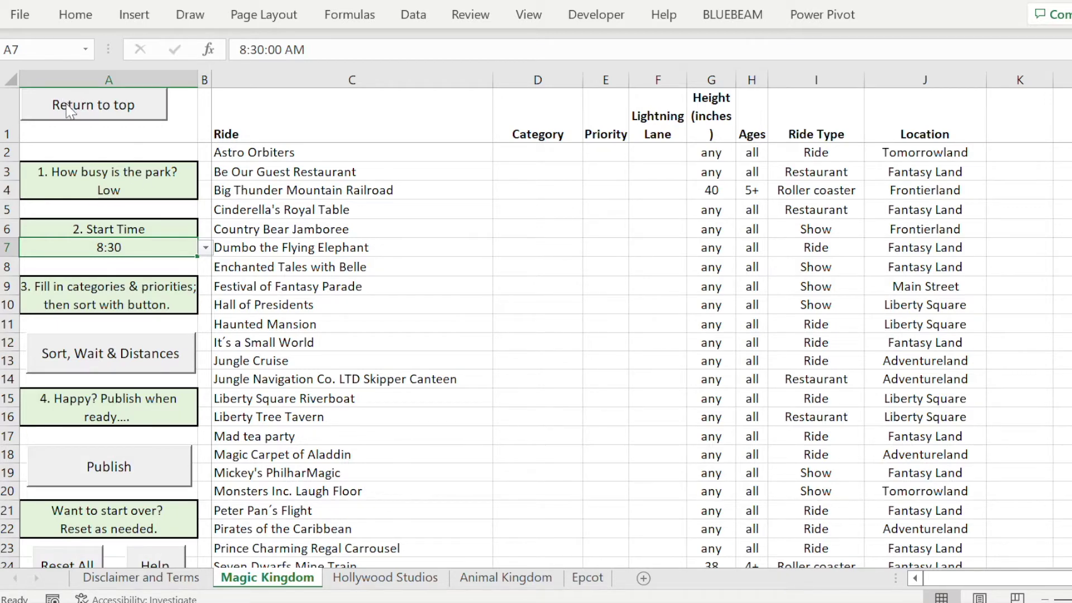
On the Hollywood Studios sheet, categorize Rise of the Resistance, Star Wars Launch Bay and Millennium Falcon: Smugglers Run as A - Must see and sort the rides.
left_click(395, 576)
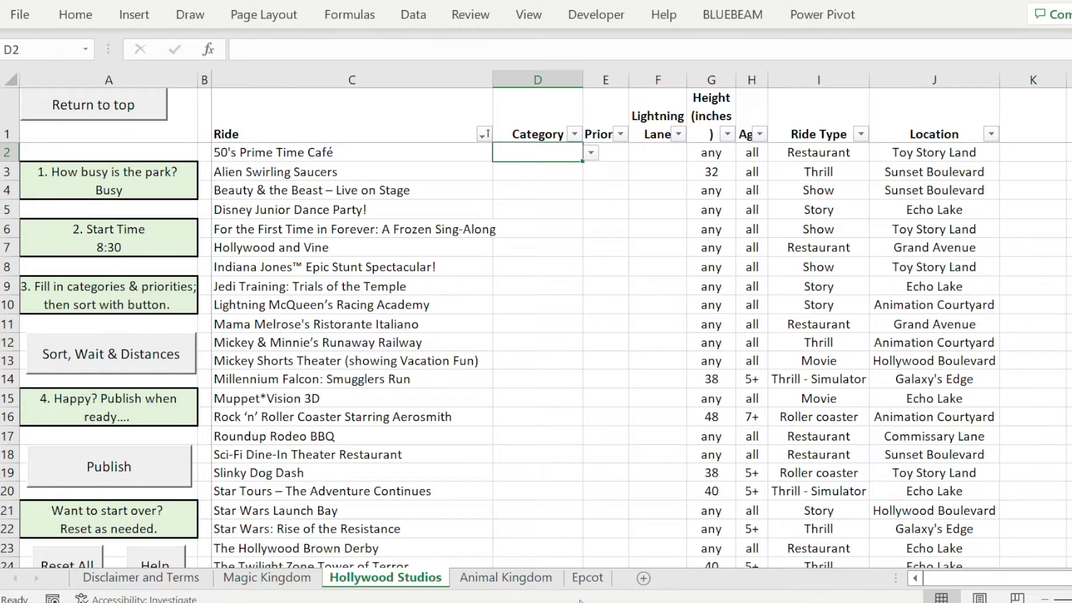
left_click(550, 520)
type("A - Must see")
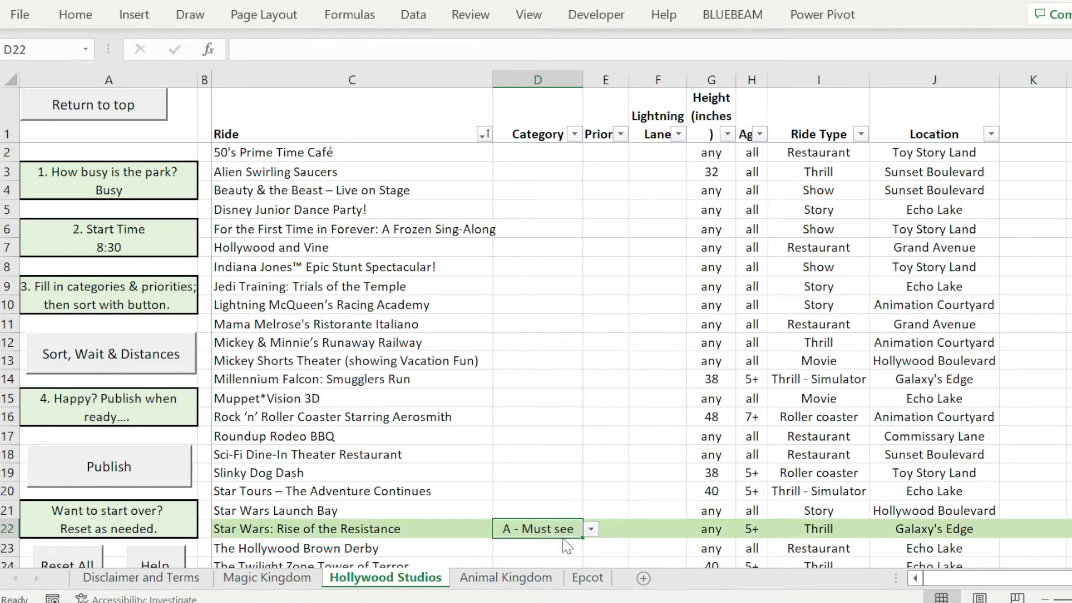
left_click(551, 508)
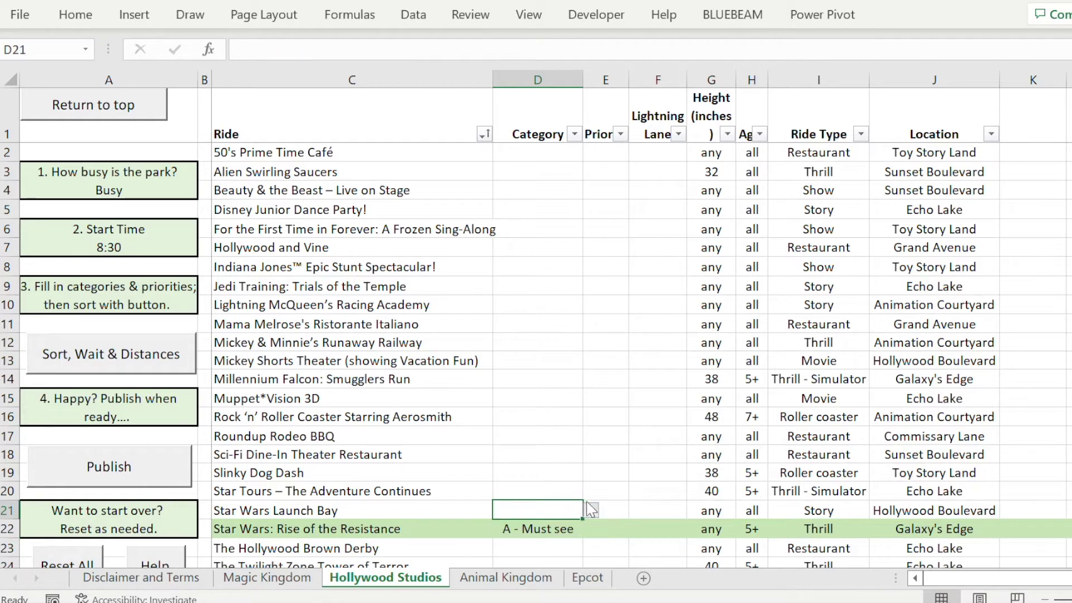
type("A - Must see")
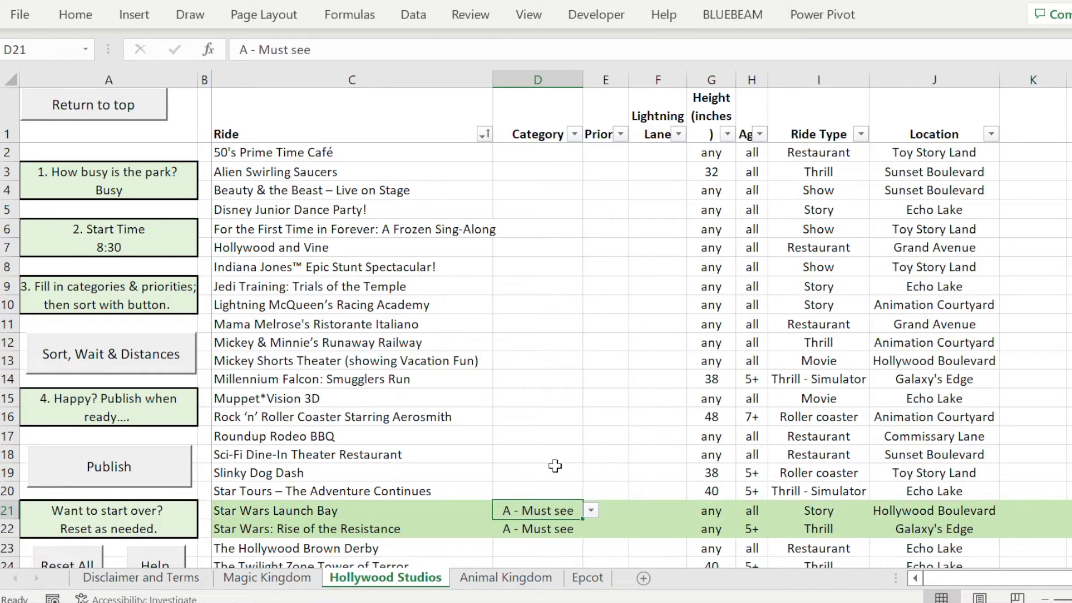
left_click(553, 381)
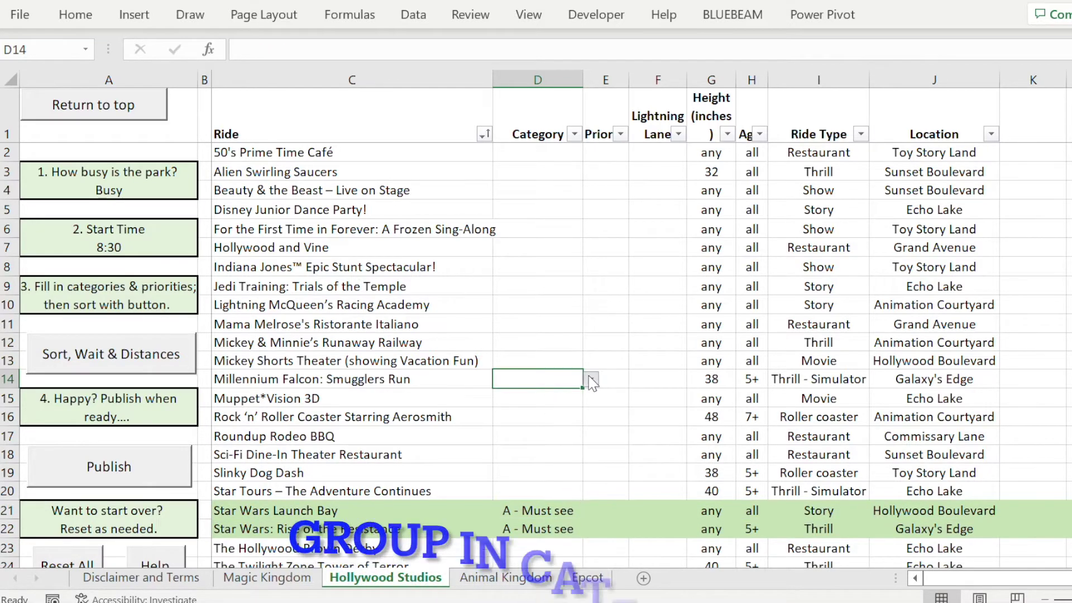
type("A - Must see")
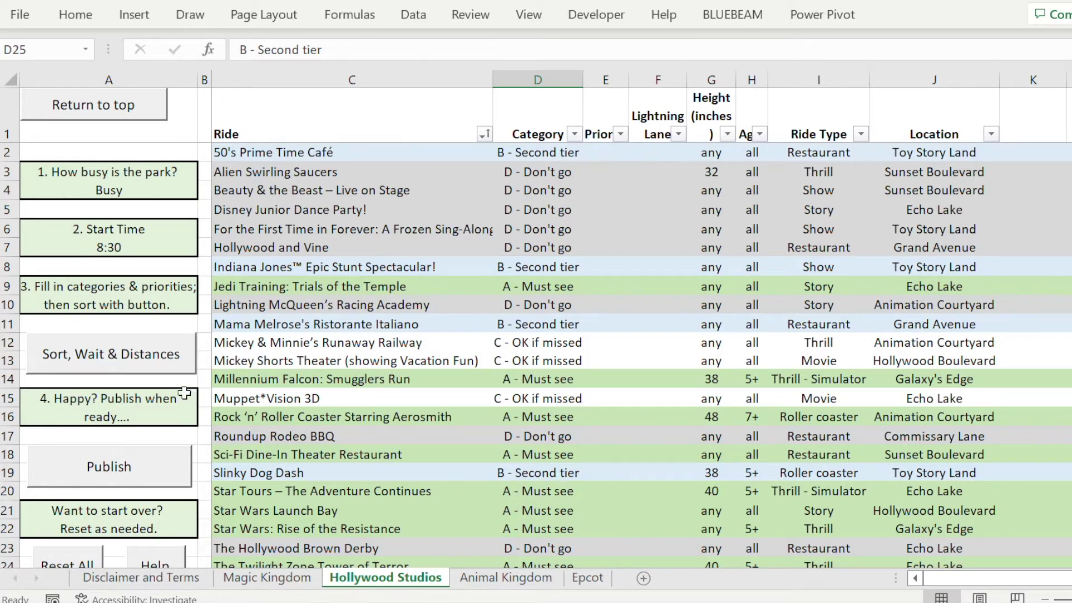
left_click(82, 360)
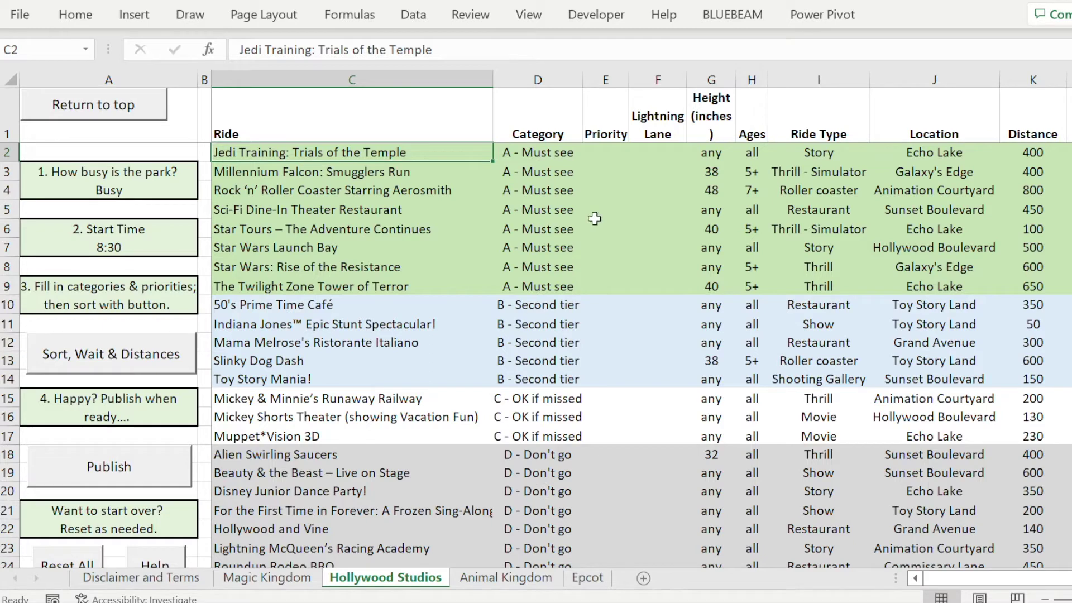
Rank the A - Must see rides from priority 1 for Star Wars: Rise of the Resistance to 8 for Star Wars Launch Bay and re-sort.
left_click(612, 154)
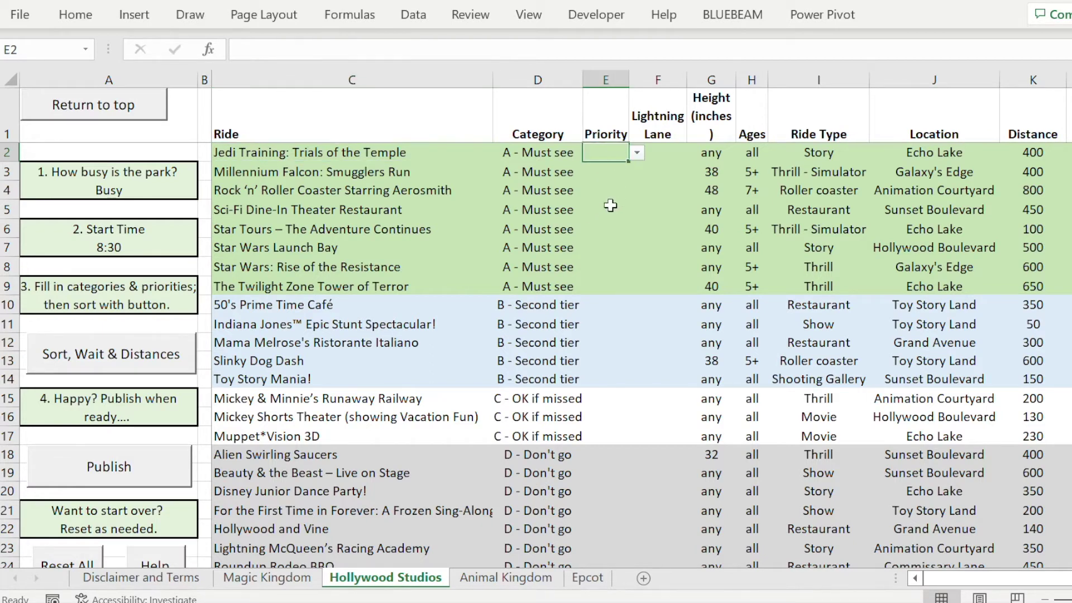
left_click(625, 268)
left_click(636, 268)
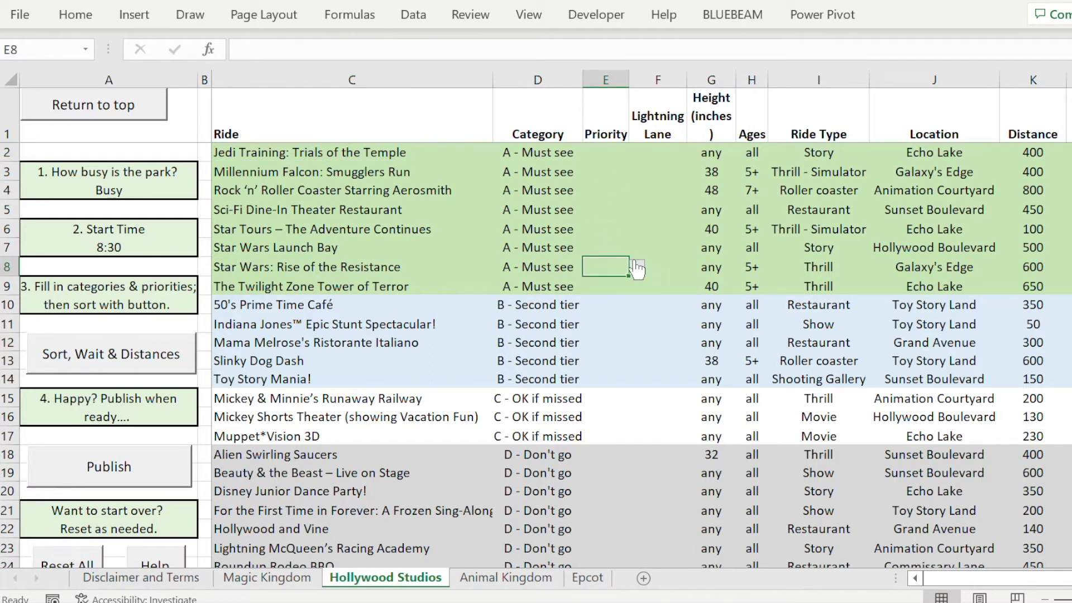
left_click(603, 282)
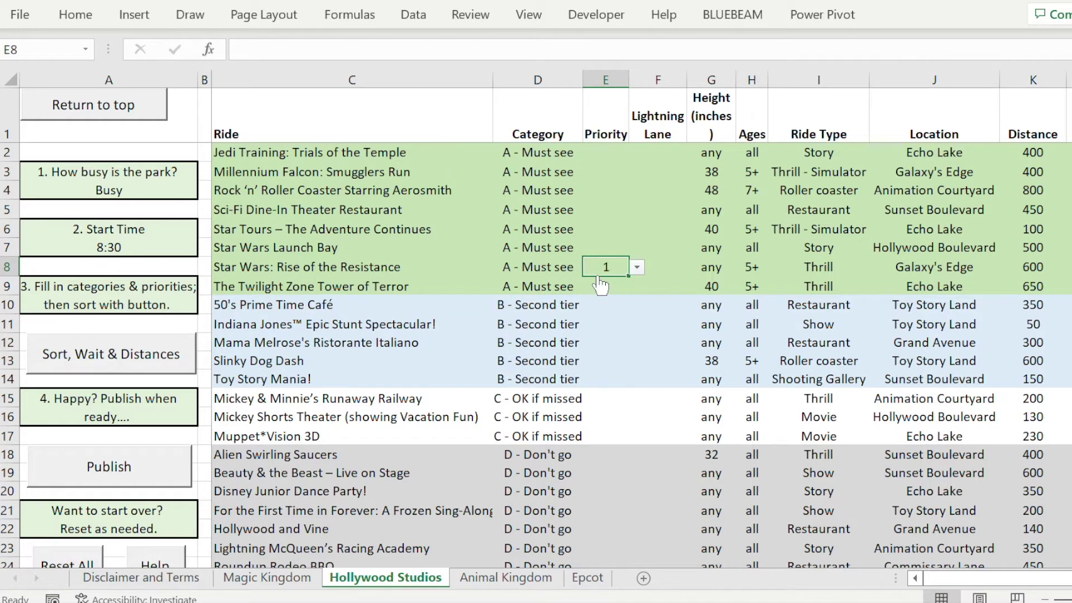
left_click(614, 249)
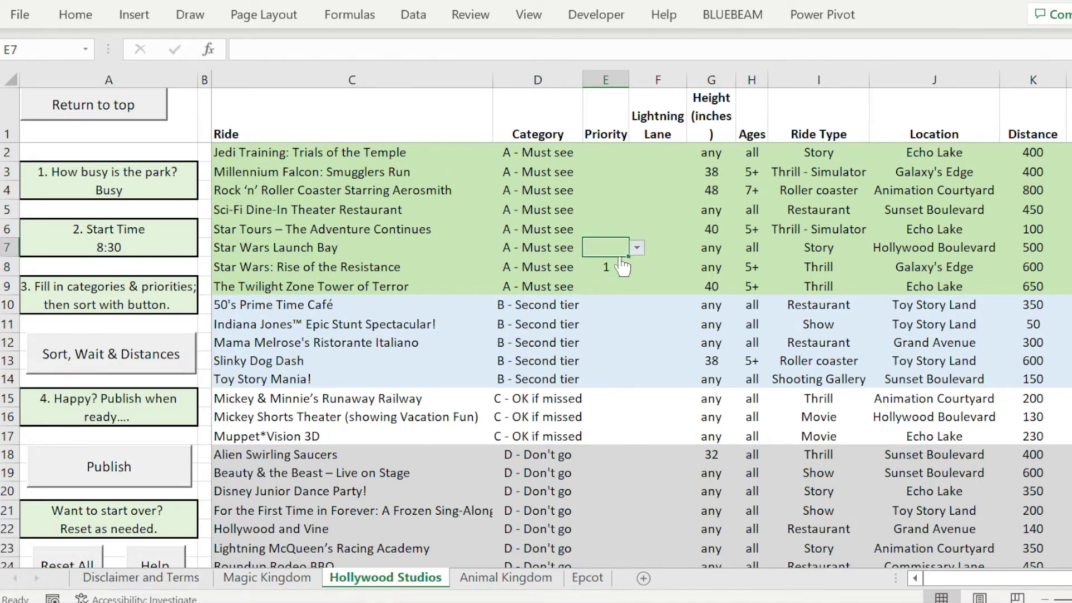
type("4")
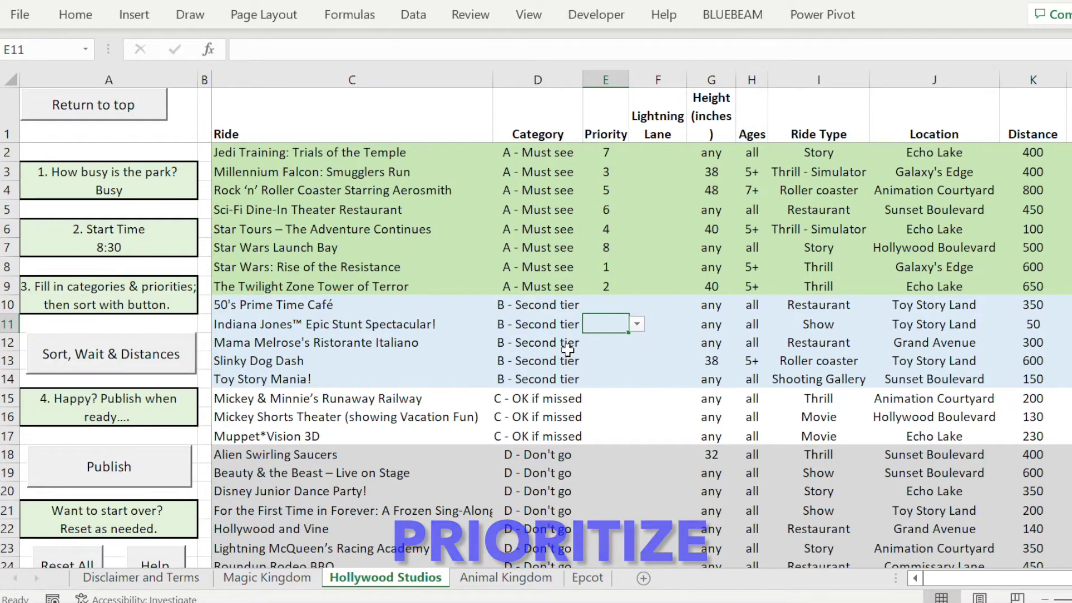
left_click(92, 355)
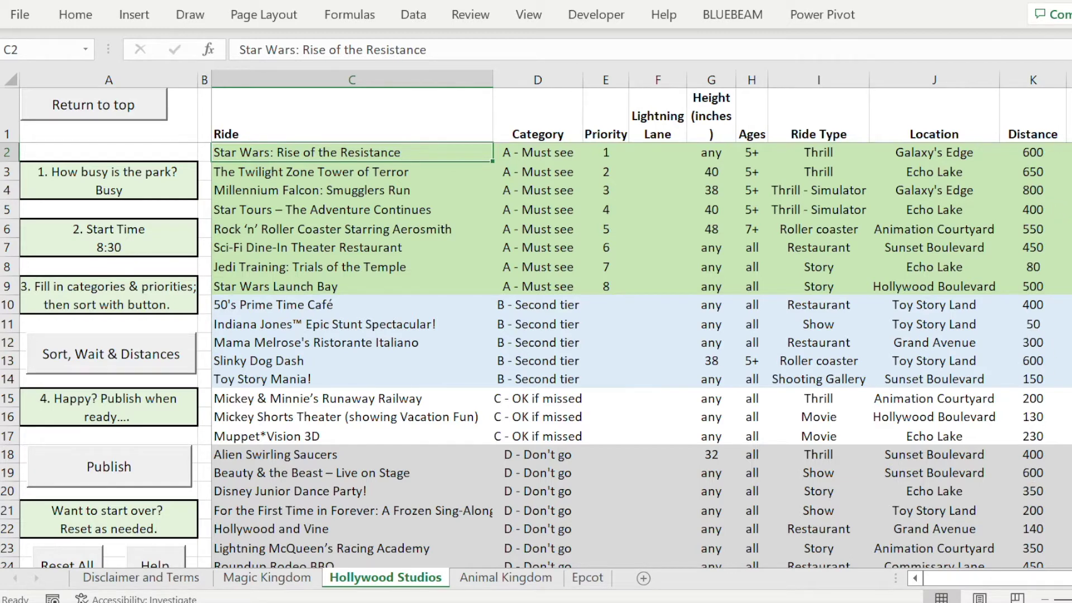
Check the walking distances of the top two rides and the average wait for Star Wars: Rise of the Resistance.
left_click(1025, 169)
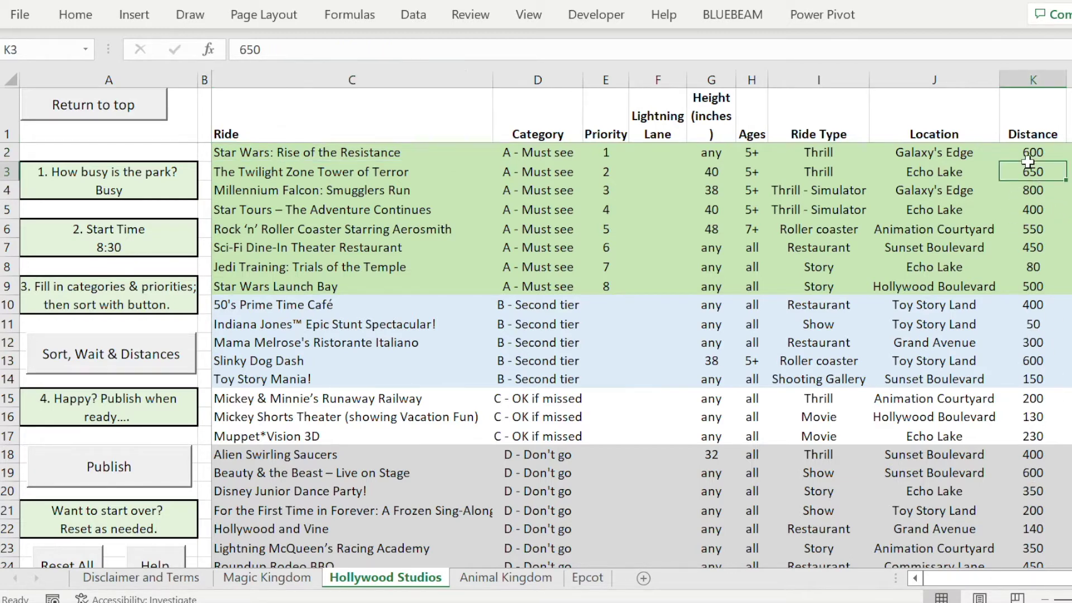
left_click(1038, 148)
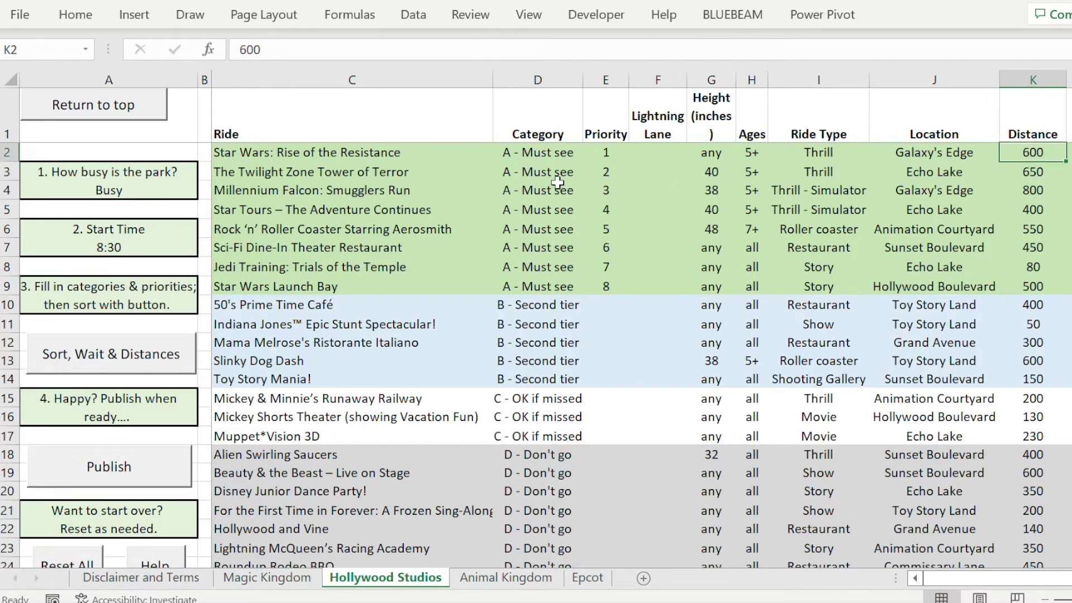
left_click(292, 152)
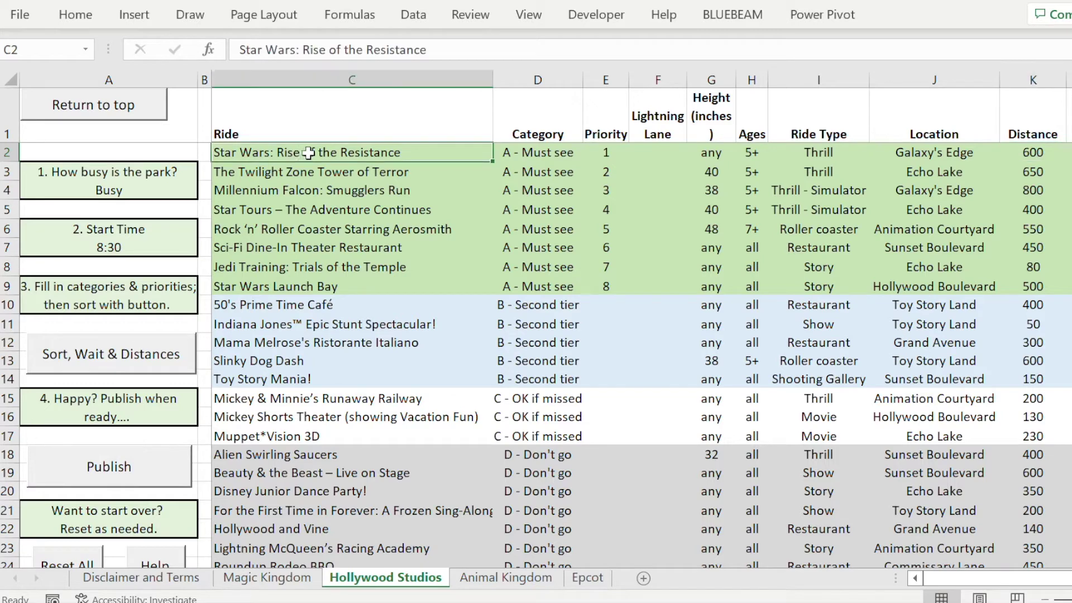
left_click(1068, 153)
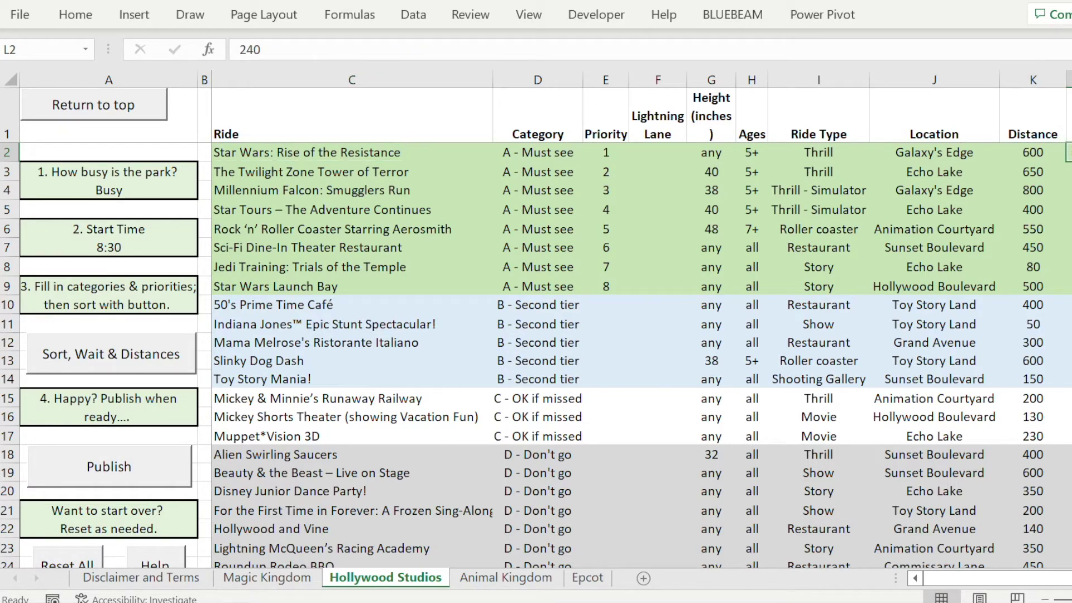
Set how busy the park is to Low and recalculate the sorting, waits and distances.
left_click(108, 192)
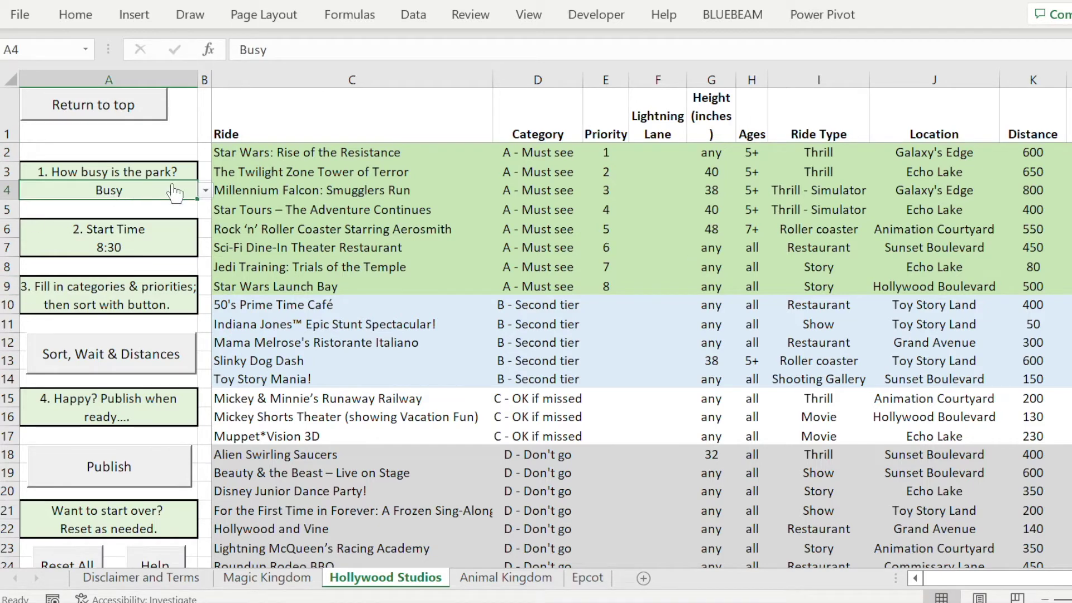
left_click(202, 193)
left_click(157, 207)
left_click(104, 360)
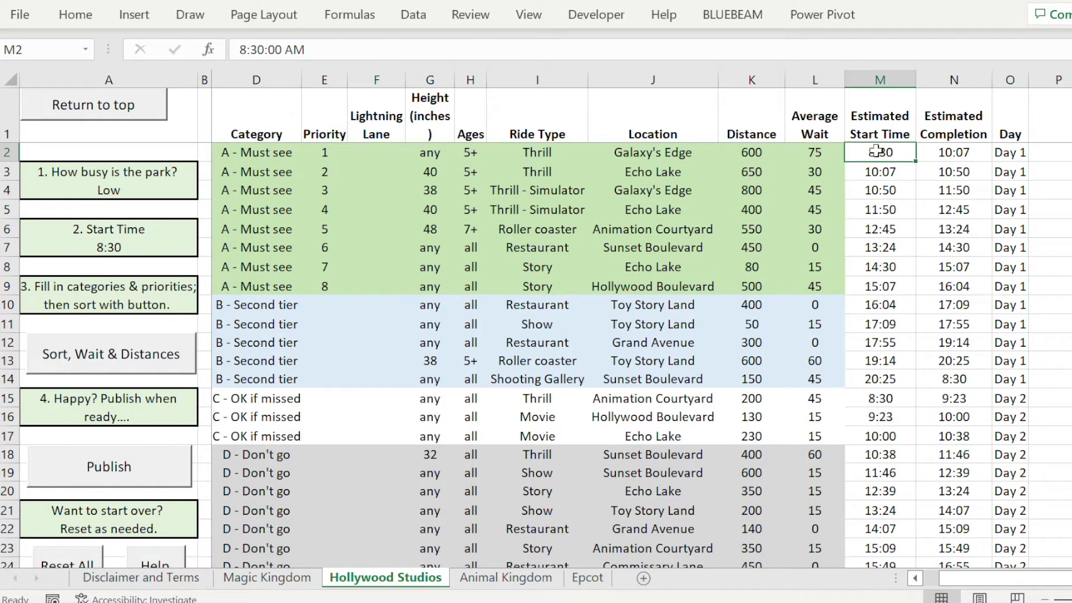
Review the estimated start and completion times of the first rides and total the walking distances of the A - Must see rides.
left_click(939, 148)
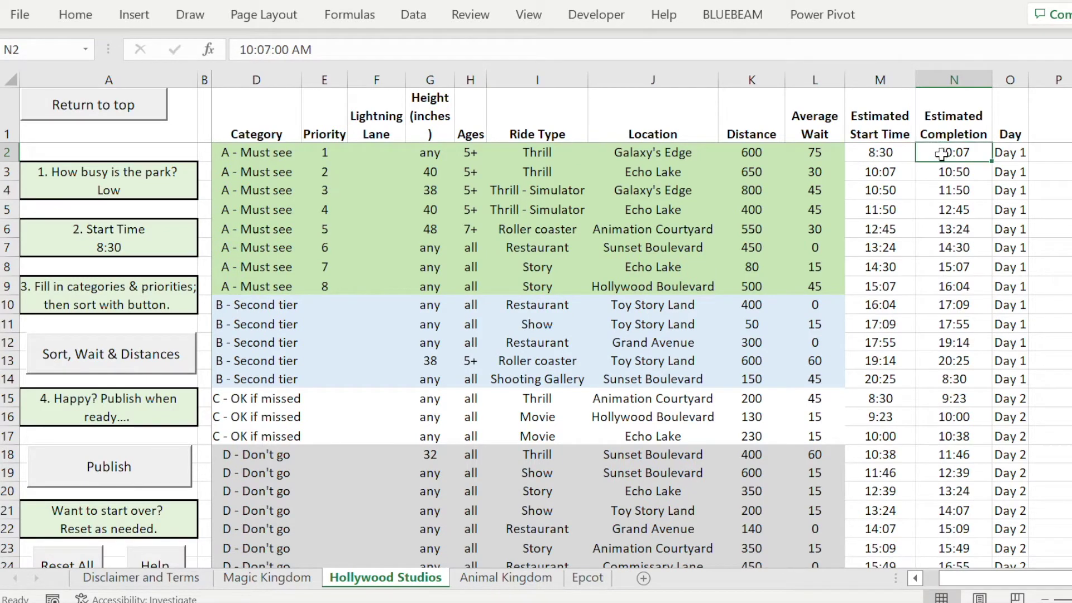
left_click(872, 173)
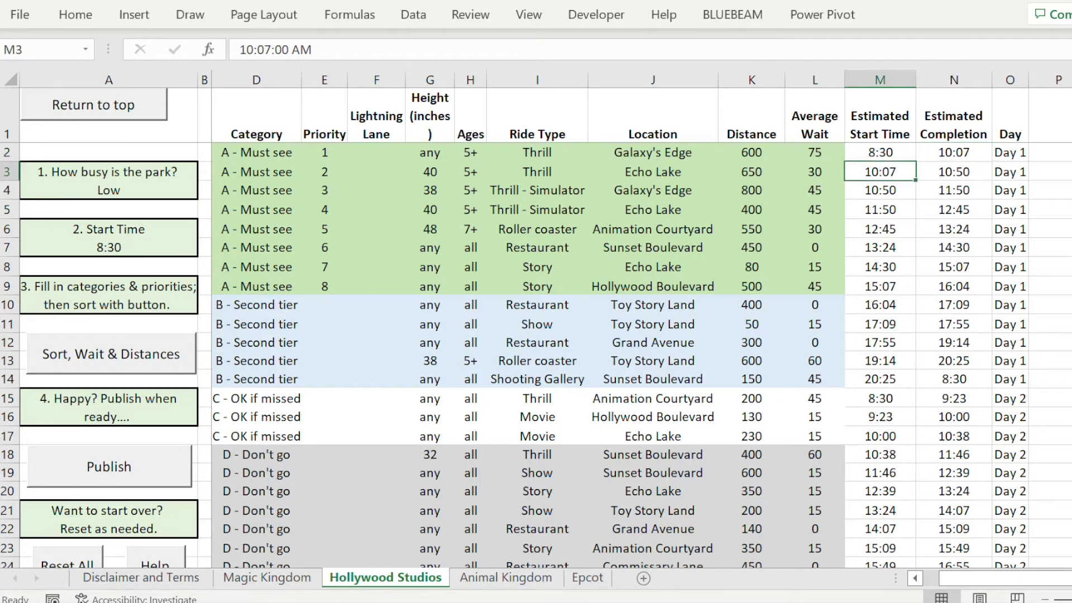
scroll(1026, 583, "left", 1)
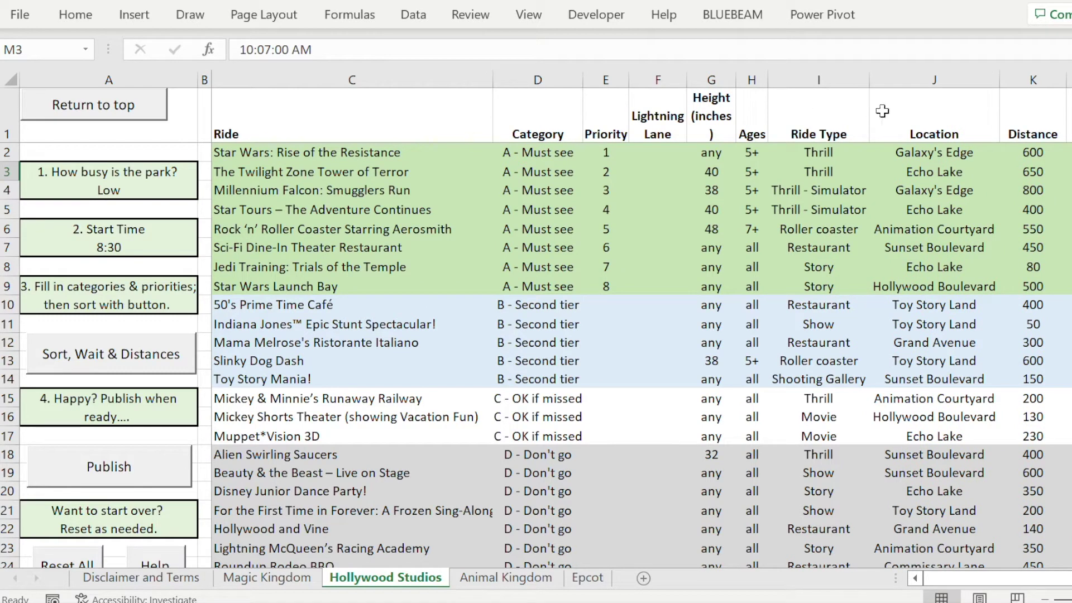
left_click_drag(1026, 157, 1028, 293)
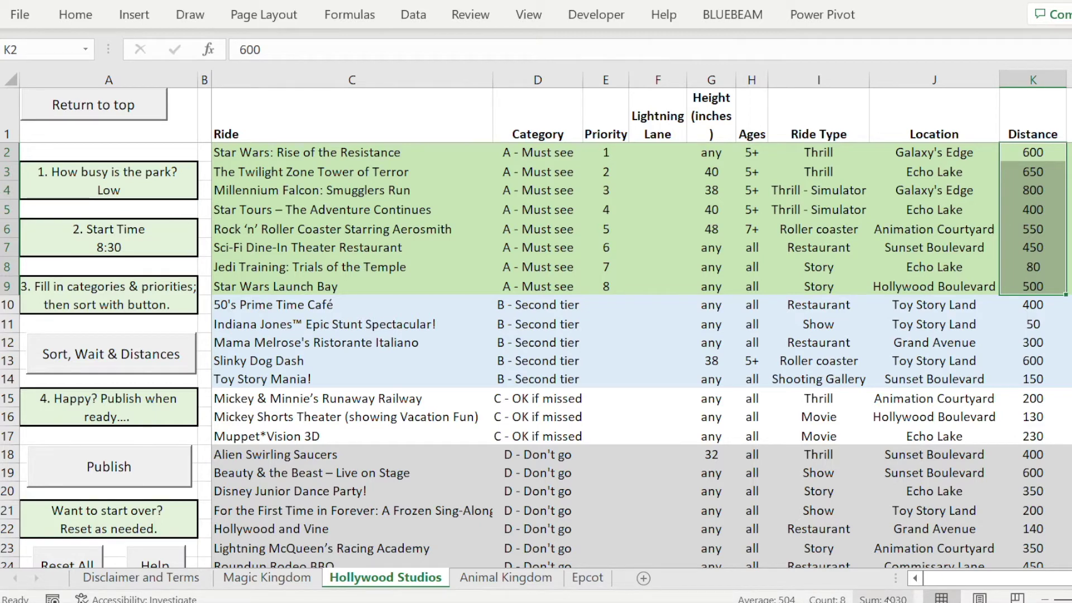
Set the priority of The Twilight Zone Tower of Terror and of Star Tours – The Adventure Continues to 8.
left_click(609, 173)
type("8")
key("Return")
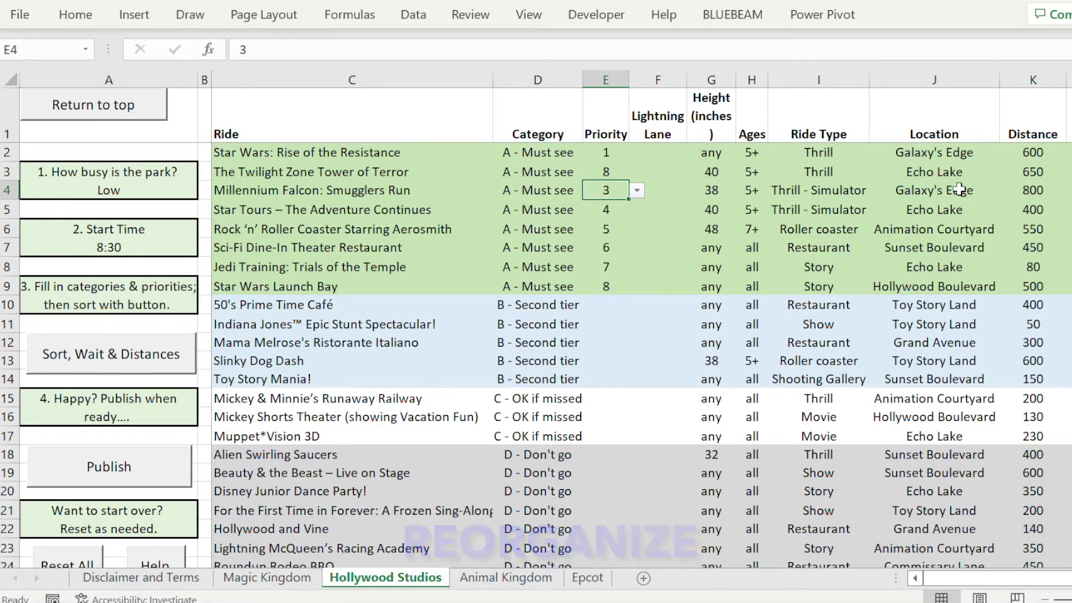
key("Return")
type("8")
key("Return")
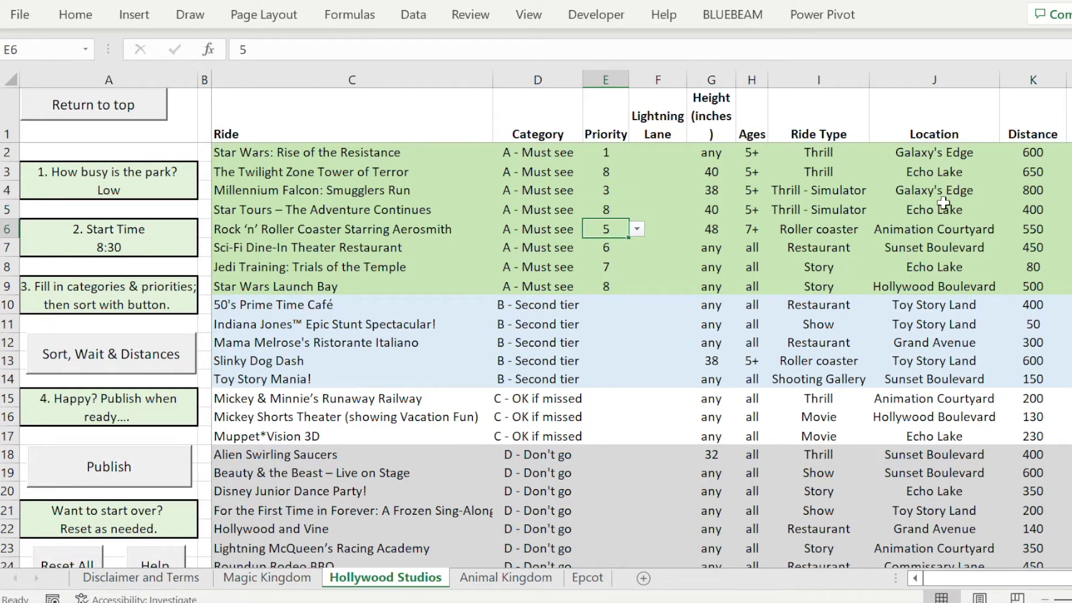
Set the priority of Millennium Falcon: Smugglers Run to 1.
key("Up")
key("Up")
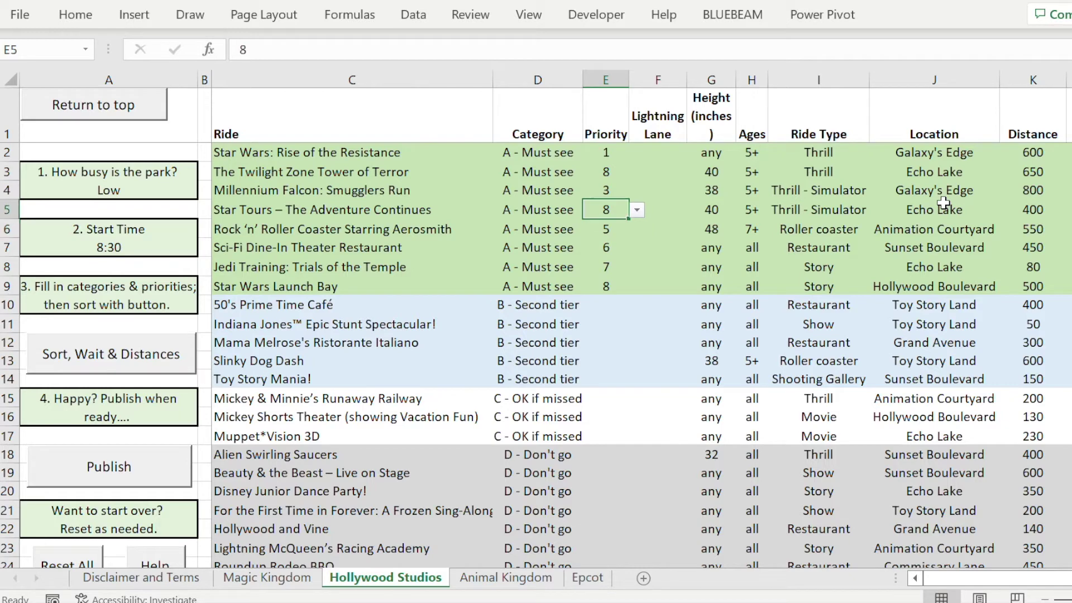
type("2")
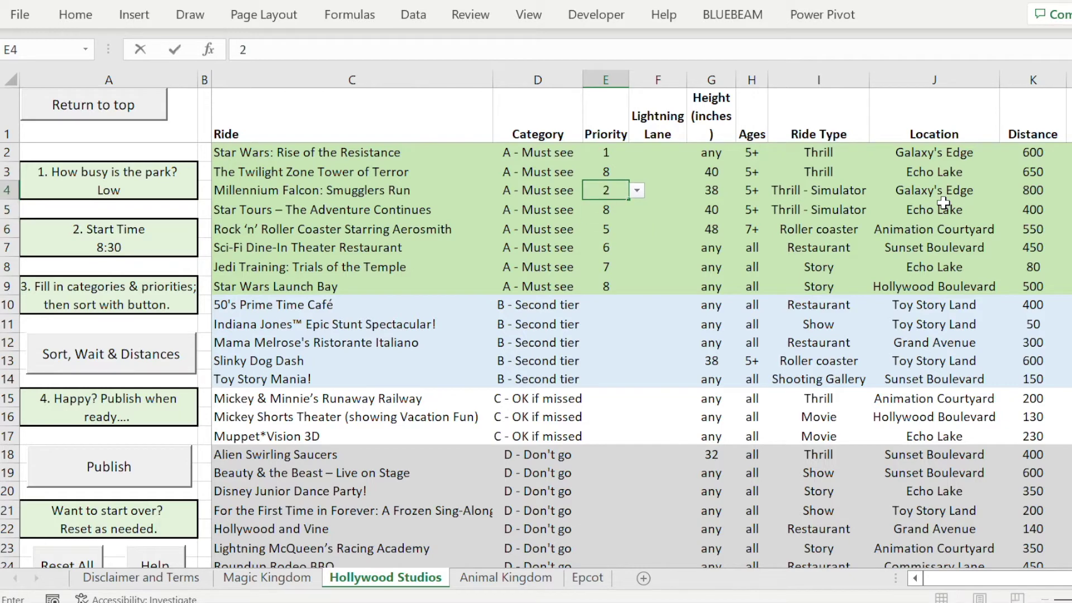
key("Return")
key("Up")
type("1")
key("Return")
Set the priority of Jedi Training: Trials of the Temple to 8.
key("Return")
key("Down")
key("Down")
type("8")
key("Return")
Set the priority of Rock ‘n’ Roller Coaster Starring Aerosmith to 8.
key("Up")
key("Up")
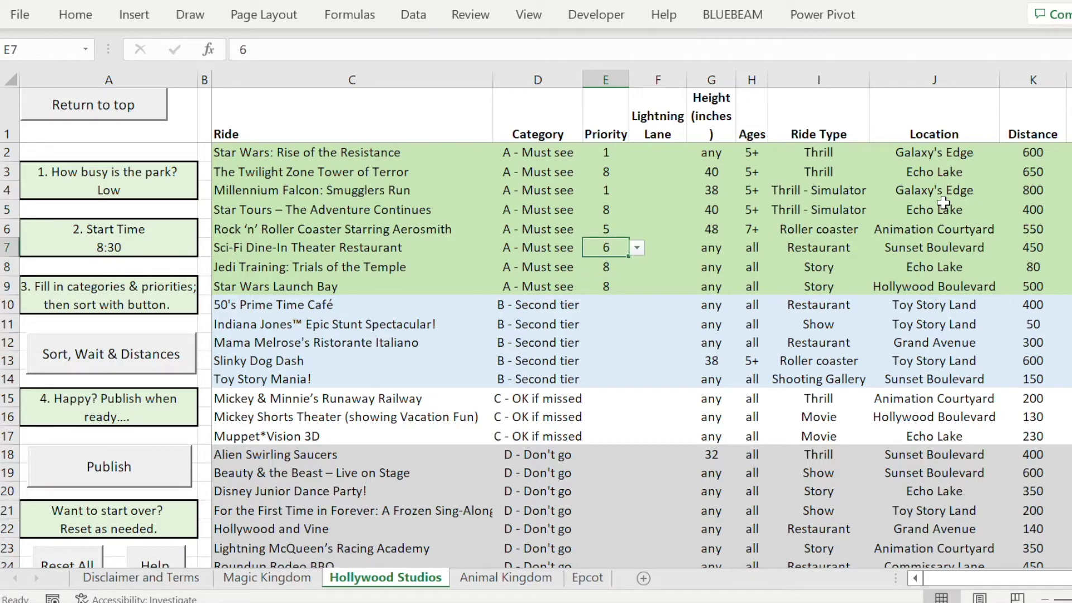
key("Up")
key("Up")
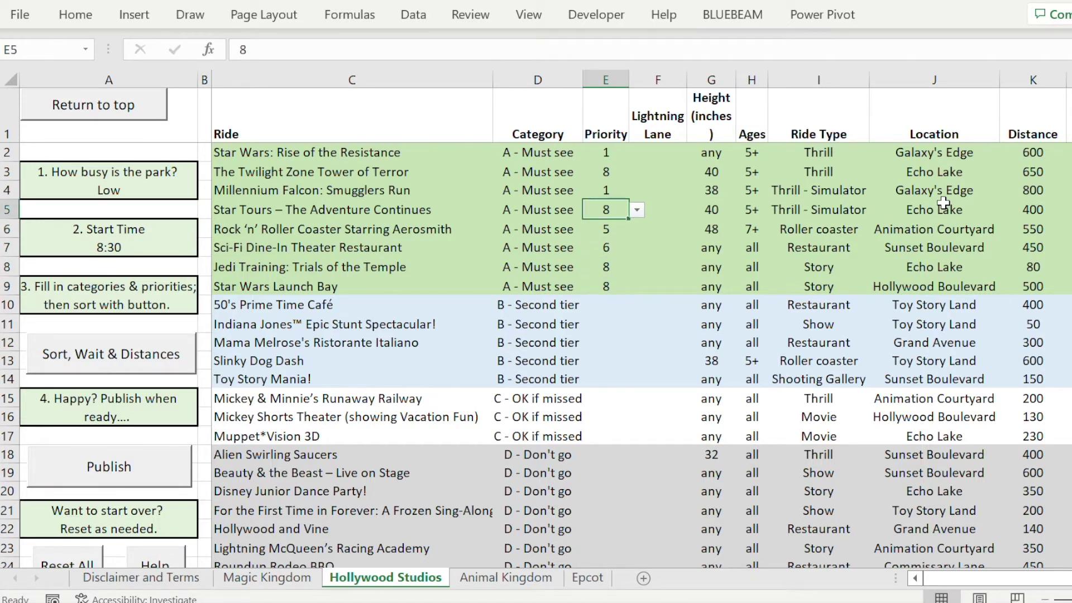
key("Down")
type("8")
key("Up")
key("Up")
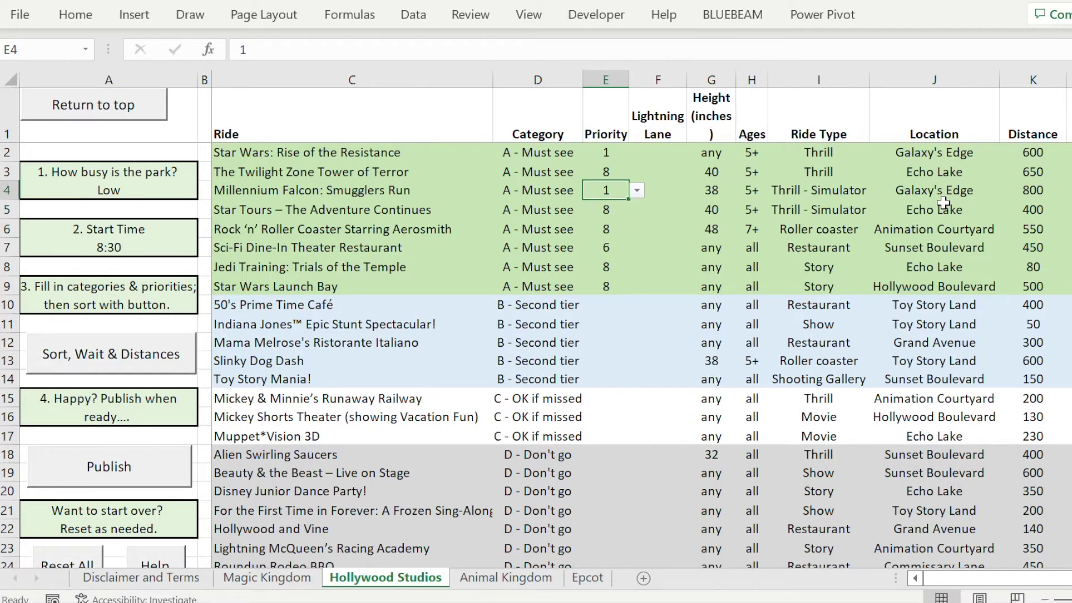
Re-sort the Hollywood Studios rides with recalculated waits and distances, and check the distances of the must-see rides.
left_click(104, 363)
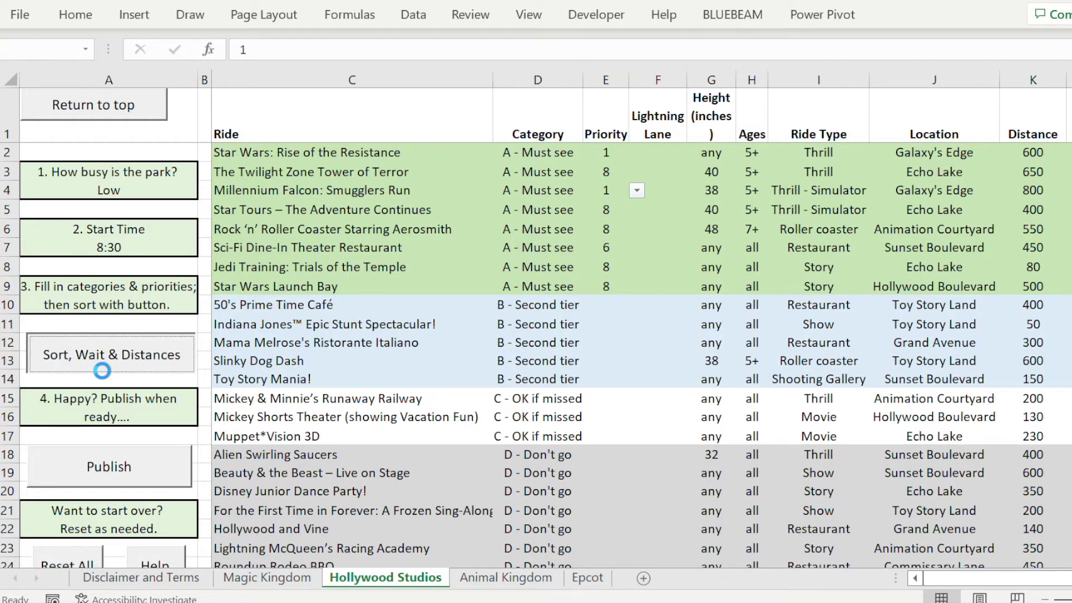
left_click_drag(1027, 153, 1017, 288)
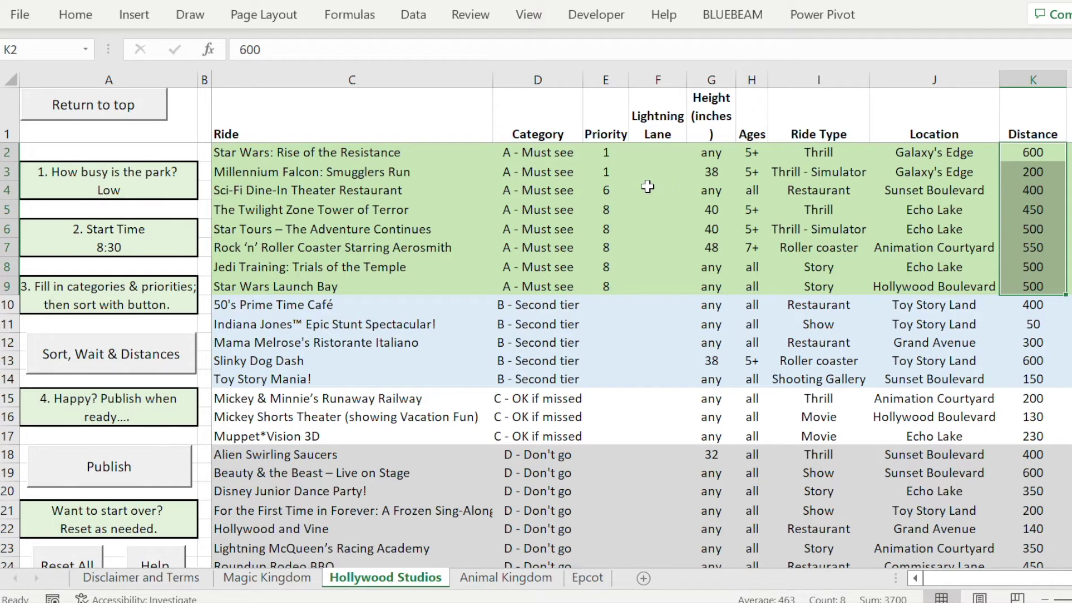
Set Lightning Lane to Yes for Star Wars: Rise of the Resistance.
left_click(657, 152)
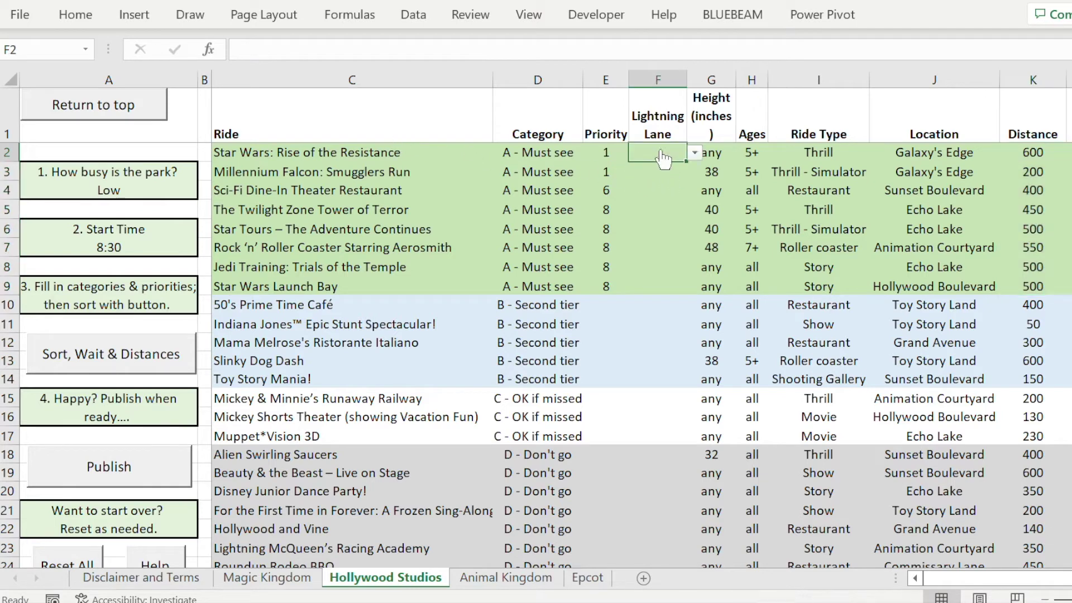
left_click(694, 153)
left_click(659, 169)
Set how busy the park is to Medium and recalculate the ride order, waits and distances.
left_click(140, 192)
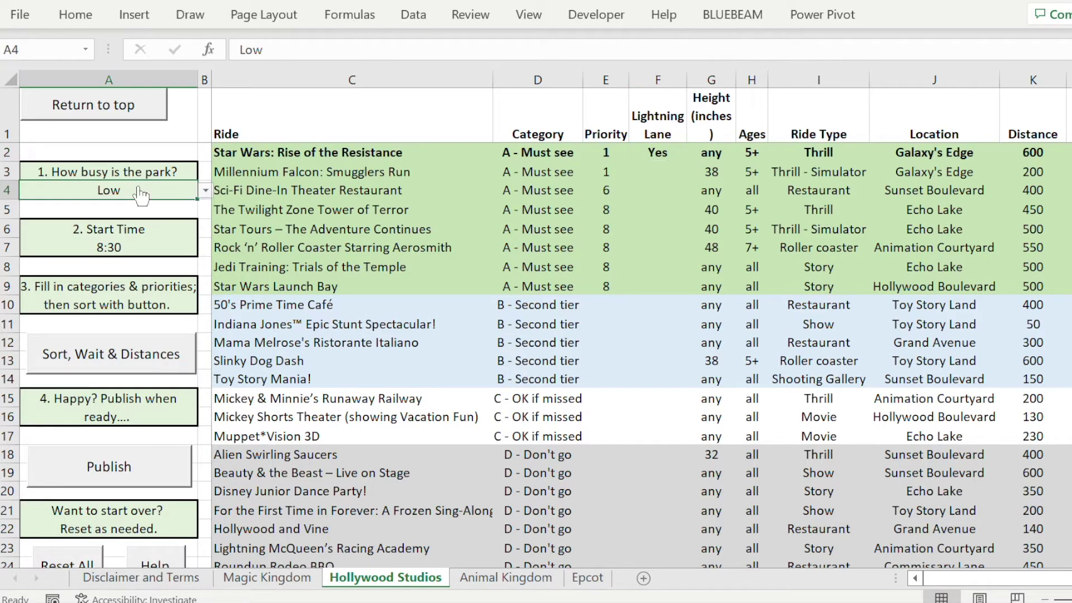
left_click(205, 190)
left_click(147, 213)
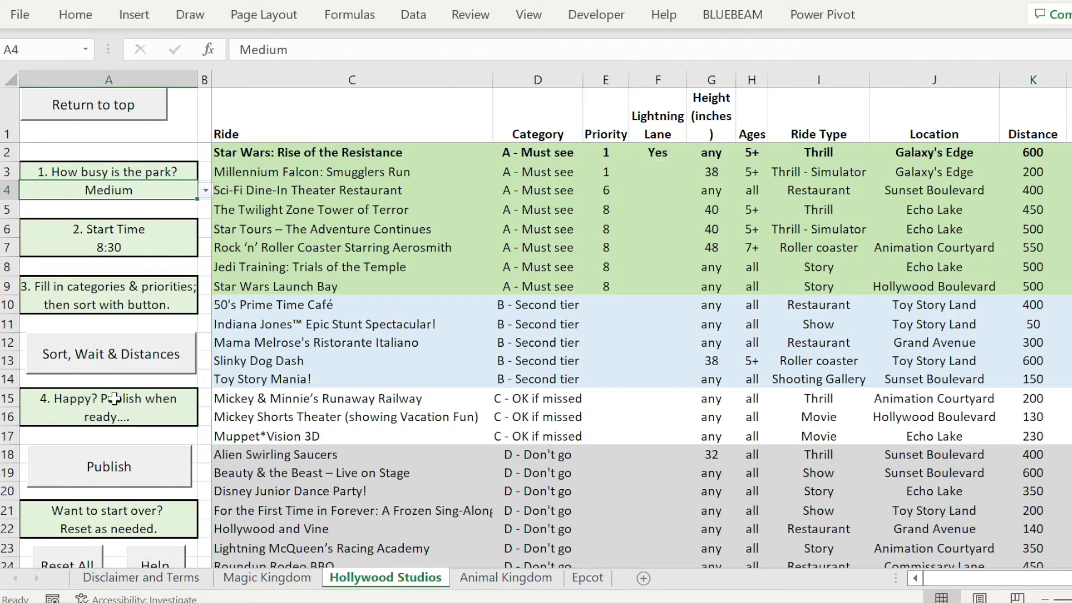
left_click(653, 155)
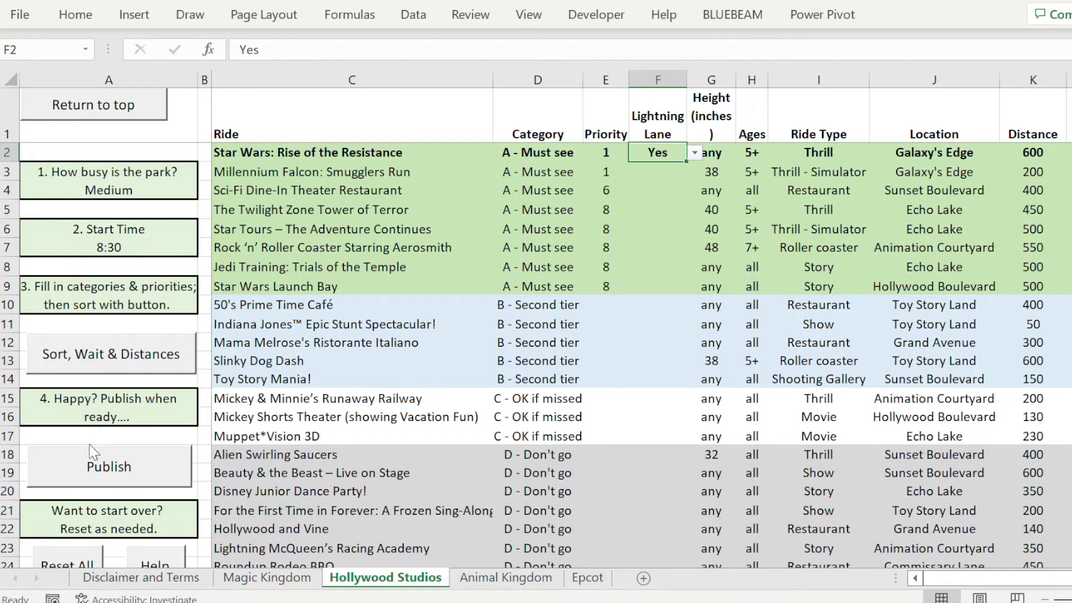
left_click(94, 352)
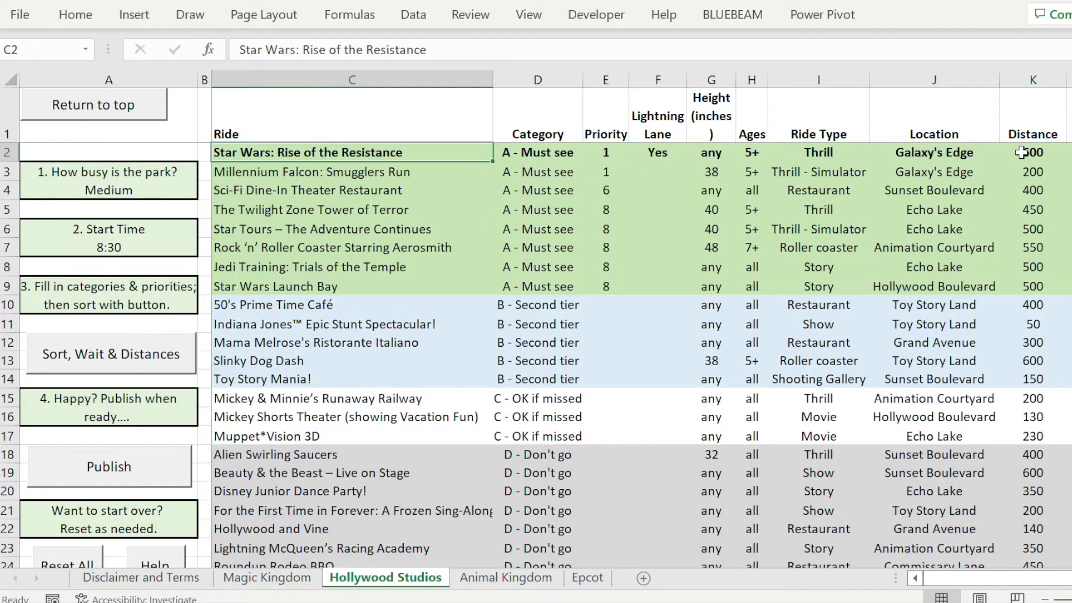
Examine the average wait, estimated start time and estimated completion of the first must-see rides.
scroll(642, 335, "right", 1)
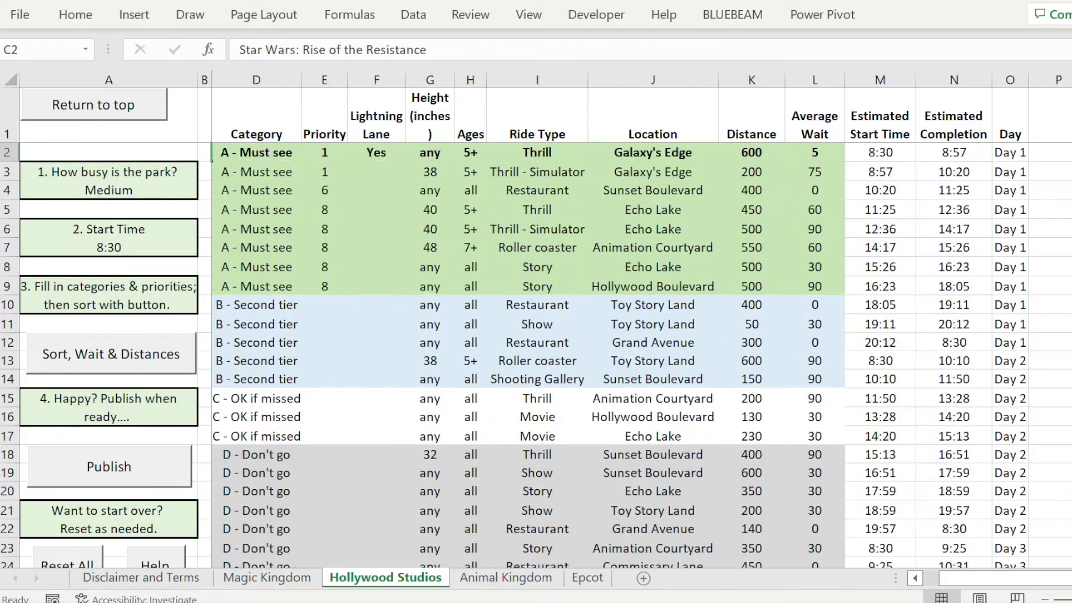
left_click(816, 155)
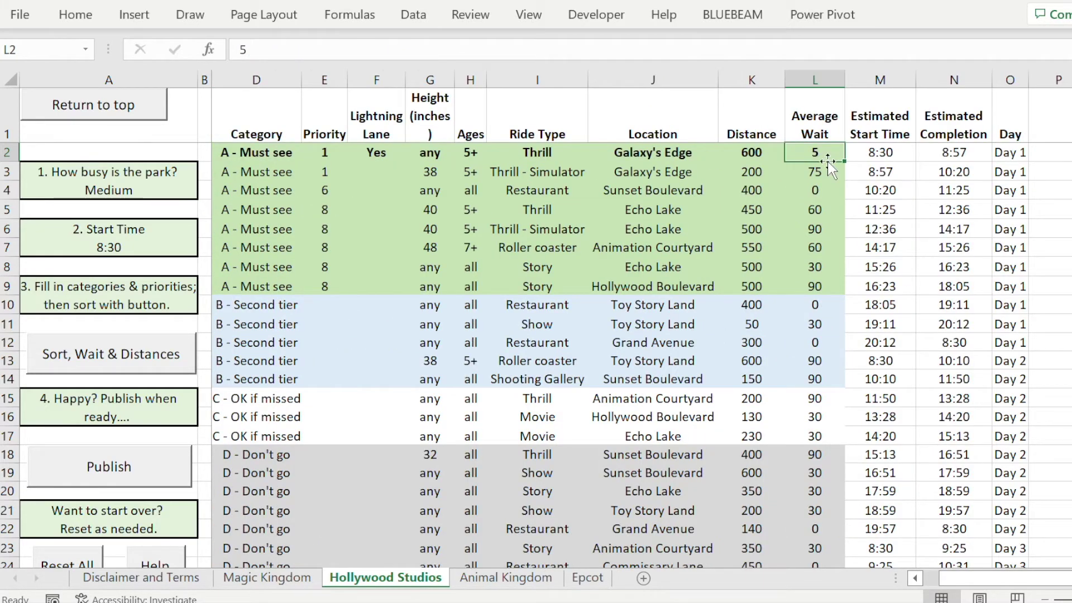
left_click(868, 154)
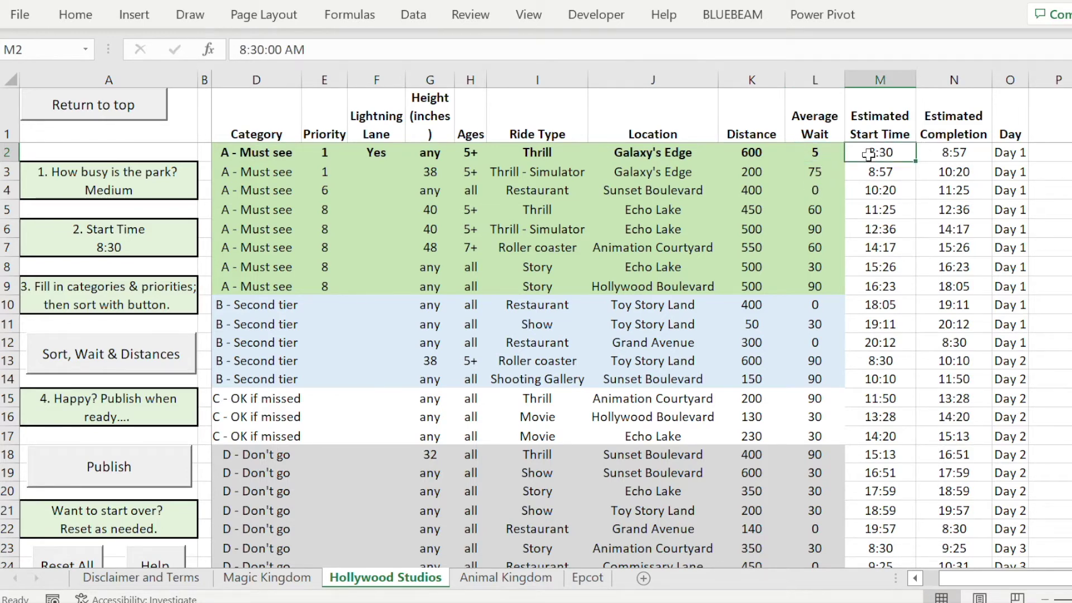
left_click(943, 152)
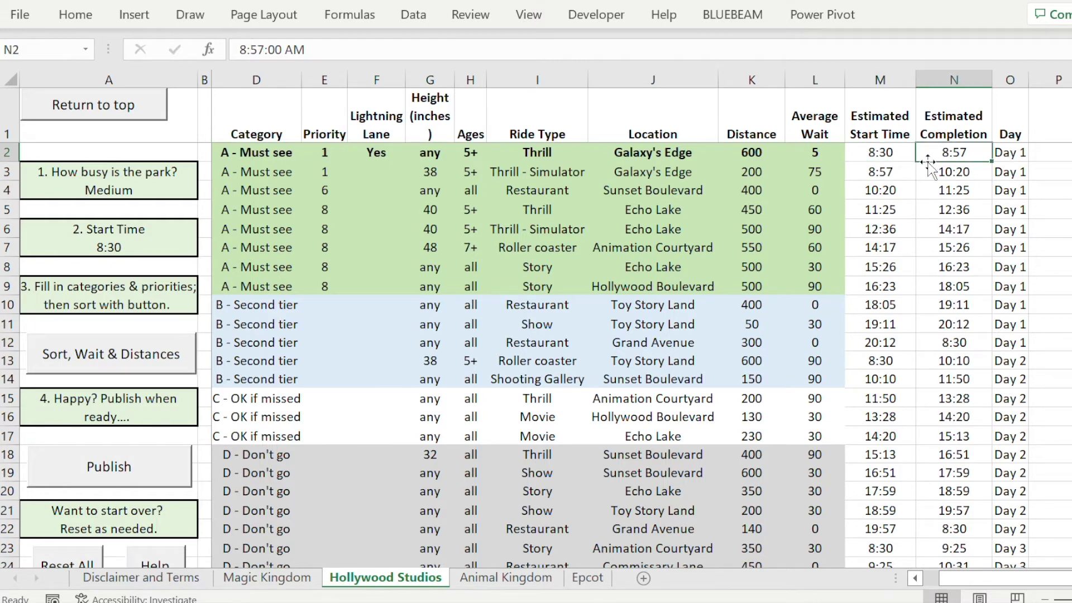
left_click(879, 168)
left_click(926, 173)
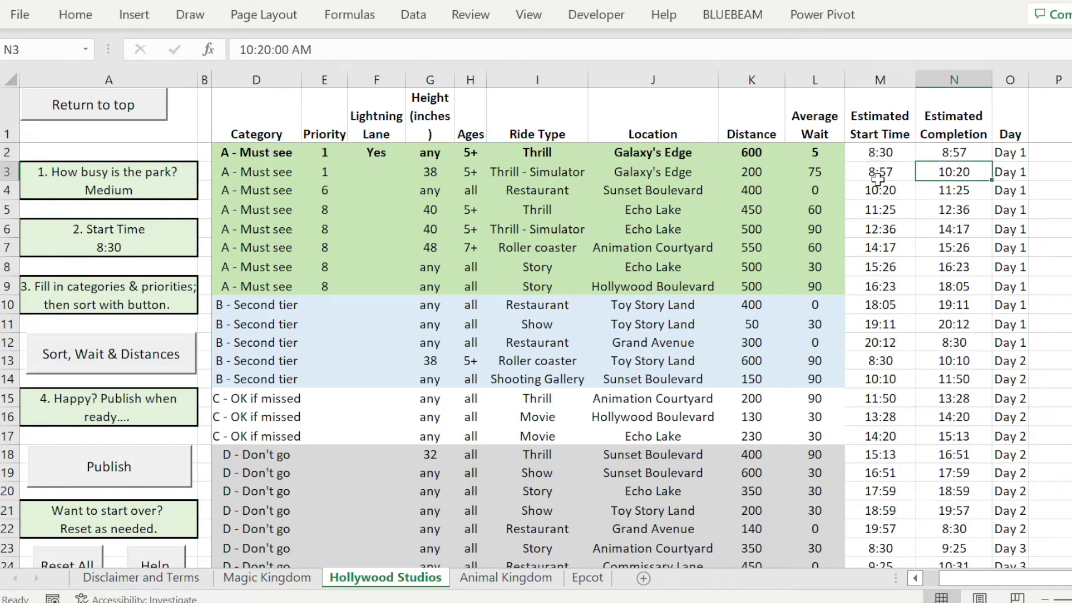
left_click_drag(958, 577, 942, 577)
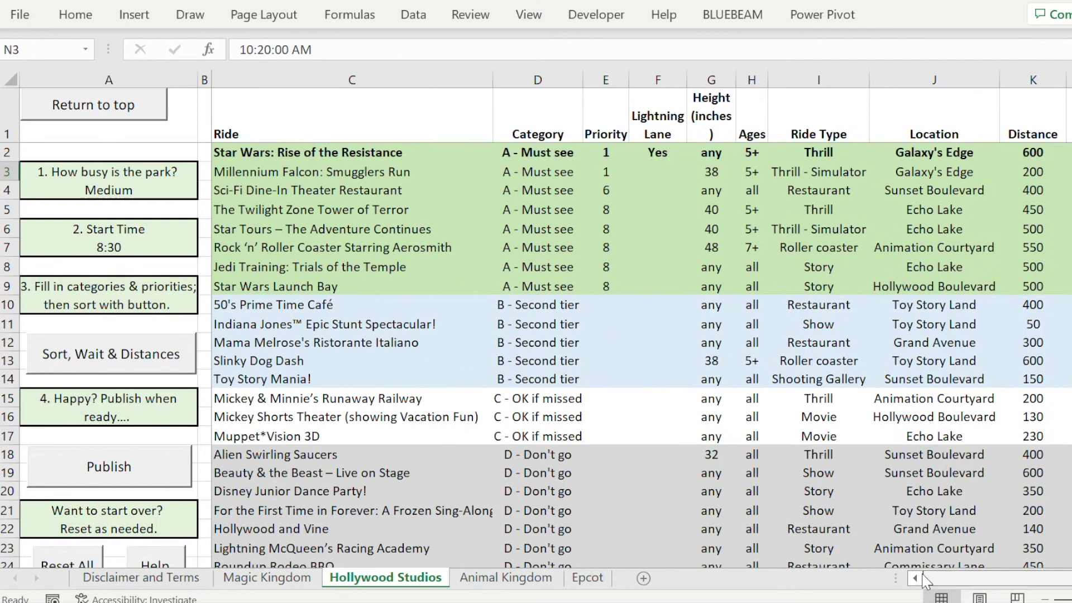
Prioritize Toy Story Mania! 1, Slinky Dog Dash 2, Indiana Jones 3, Mama Melrose's 4 and 50's Prime Time Café 8, and re-sort the rides.
left_click(606, 308)
left_click(605, 379)
type("1")
key("Up")
type("2")
key("Up")
type("4")
key("Up")
type("3")
key("Up")
type("8")
key("Return")
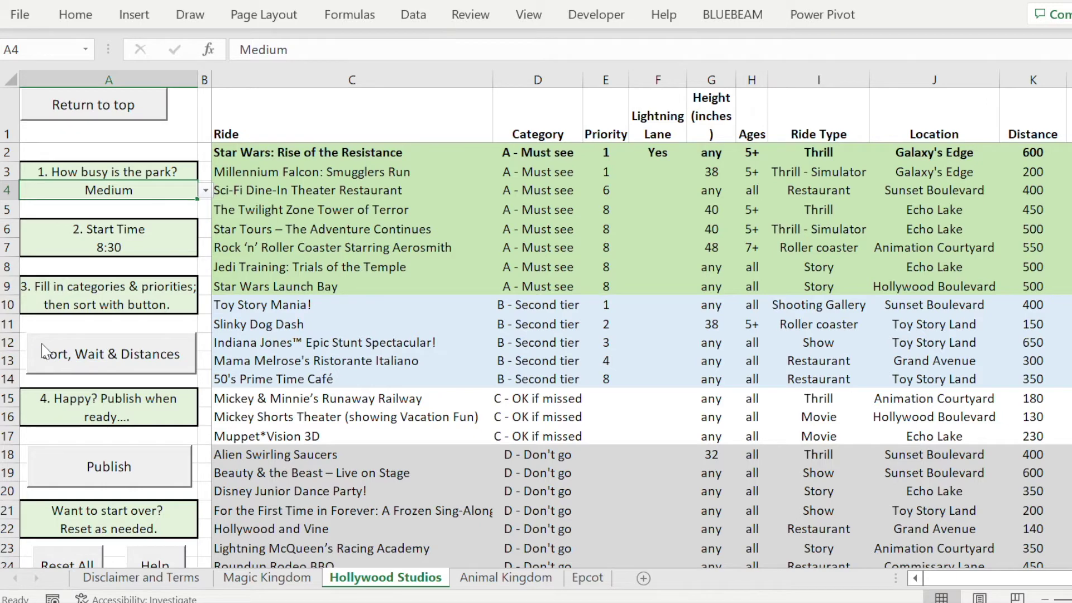
left_click(68, 351)
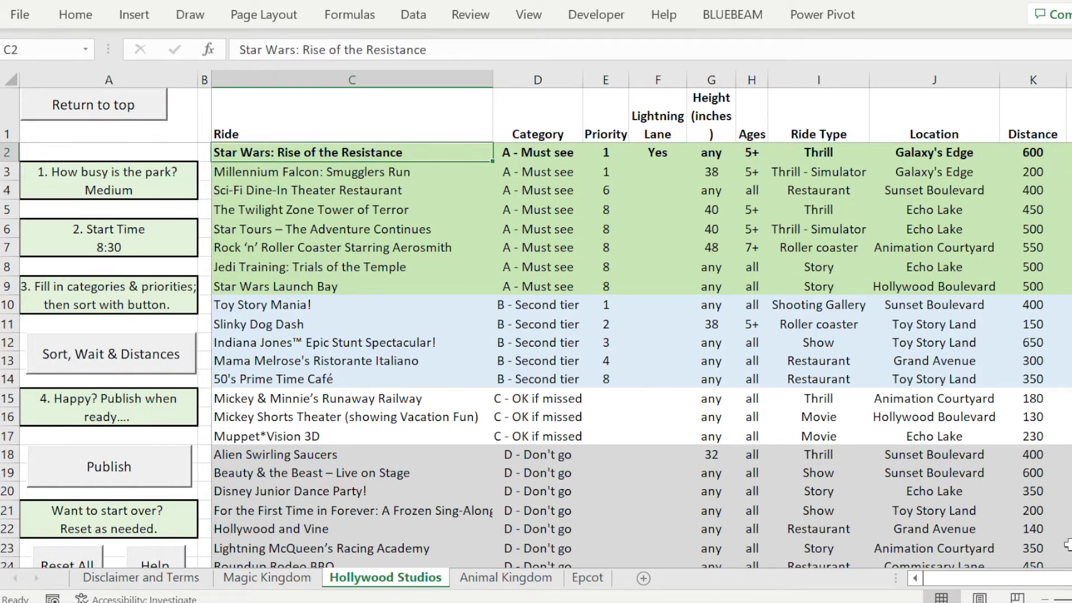
Publish the Hollywood Studios plan to its own sheet and check its print preview and full schedule.
left_click(94, 467)
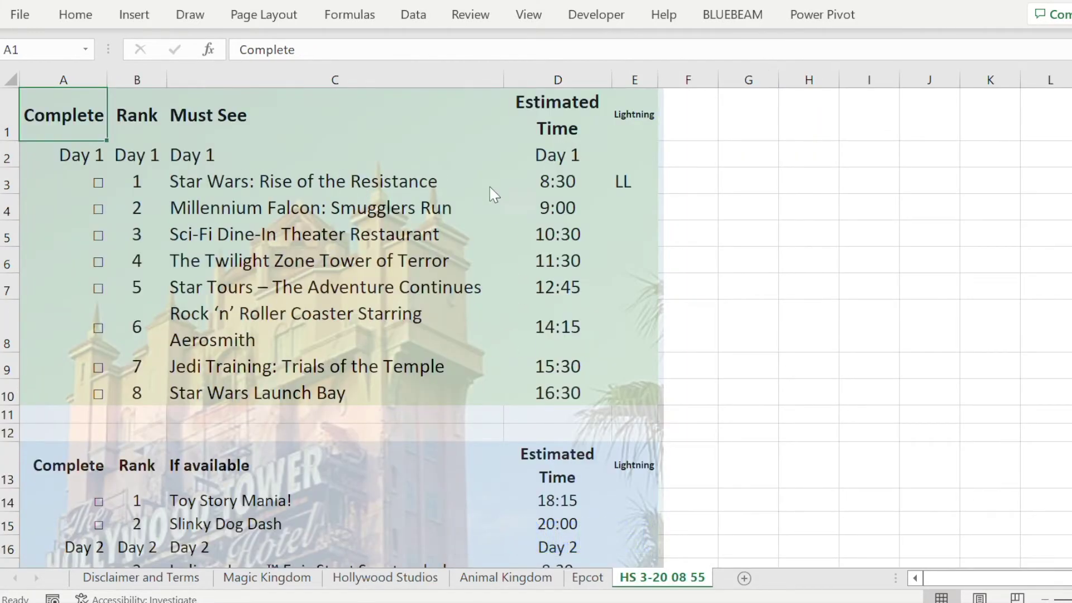
key("ctrl+p")
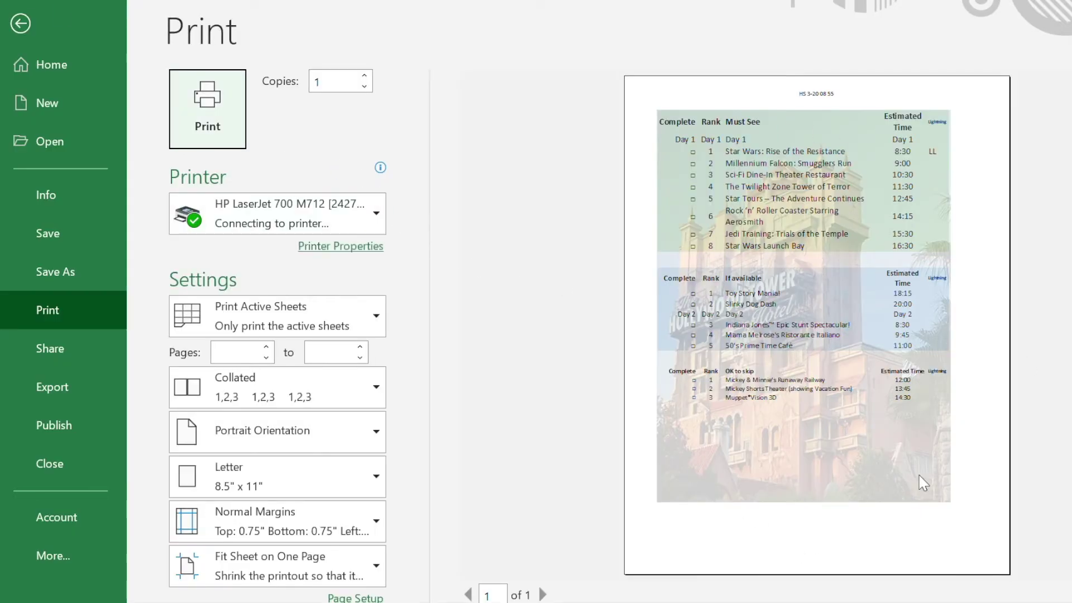
left_click(20, 23)
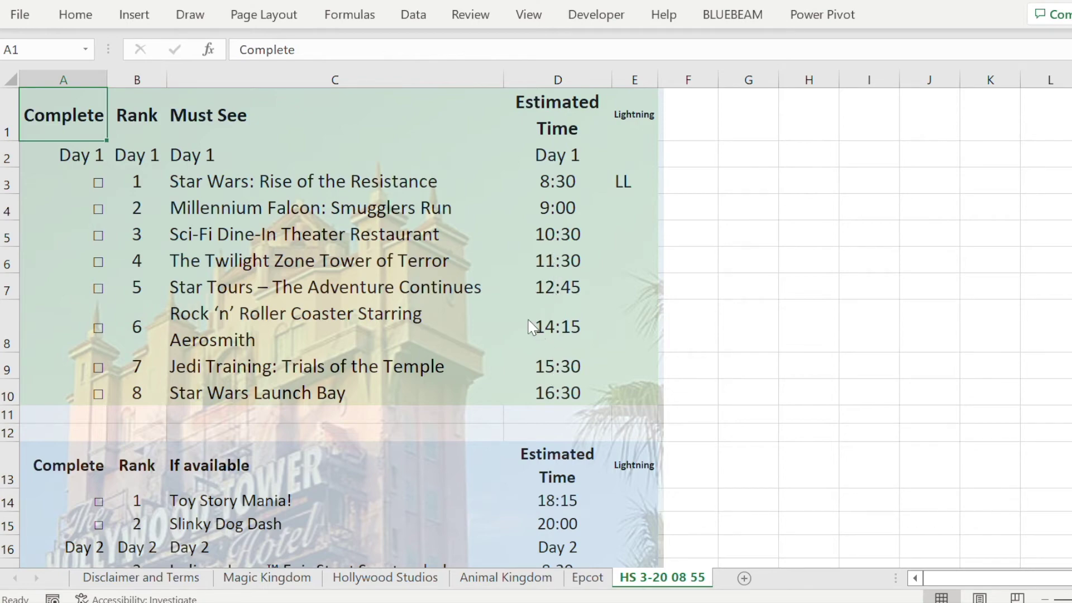
scroll(480, 295, "down", 3)
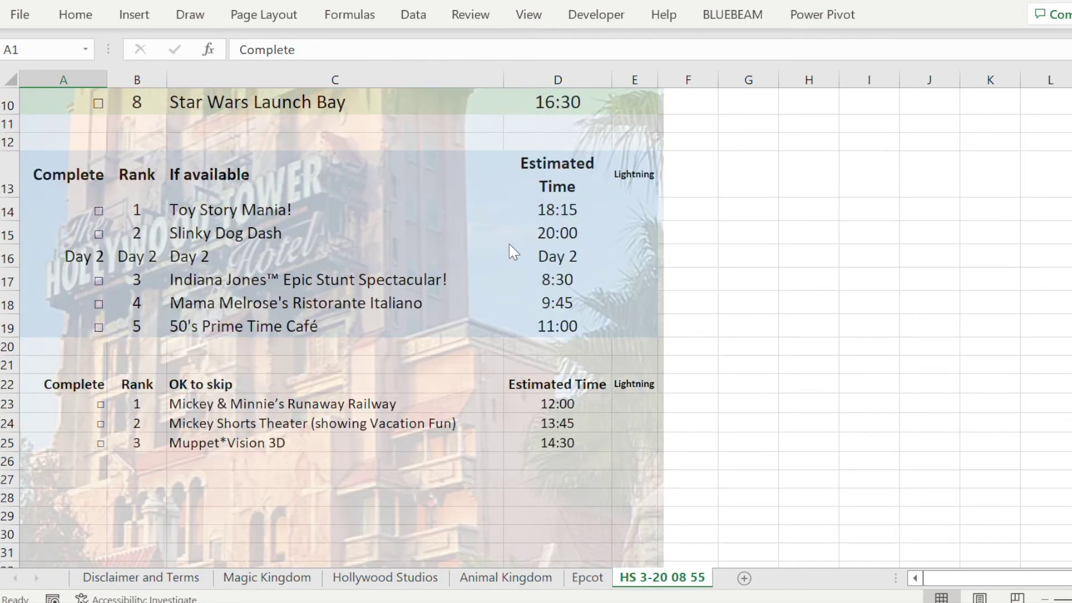
scroll(510, 250, "up", 1)
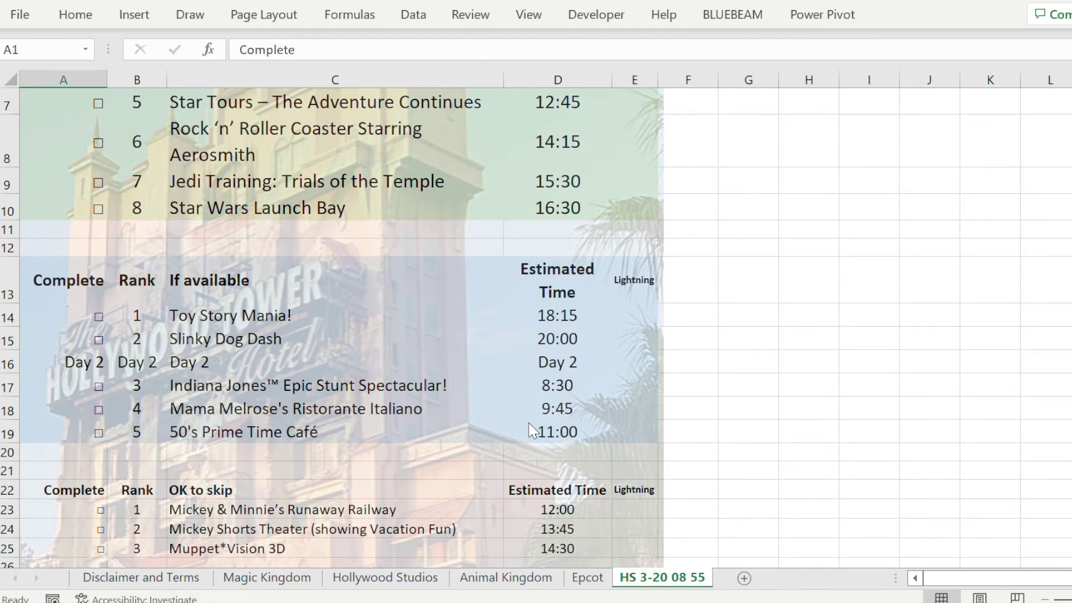
scroll(508, 427, "up", 2)
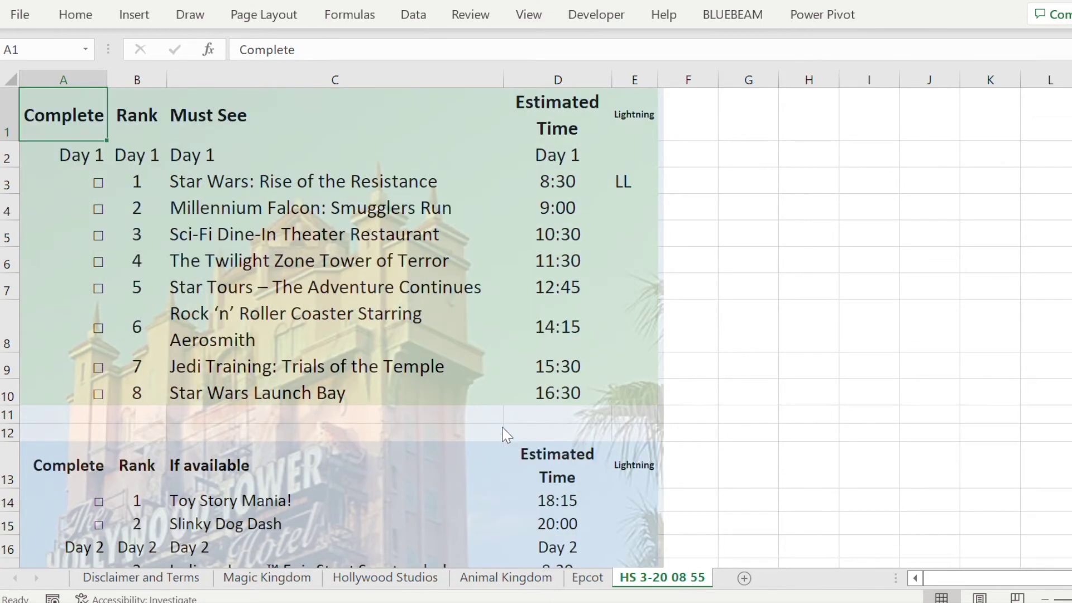
Back on the Hollywood Studios sheet, set Lightning Lane to Yes for Star Tours – The Adventure Continues.
left_click(391, 577)
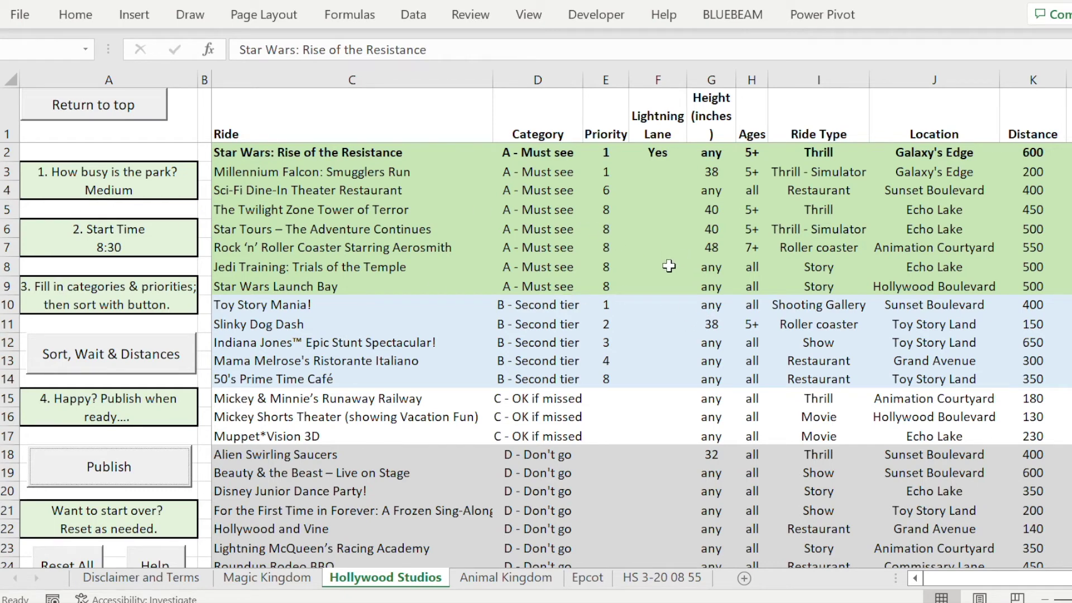
left_click(658, 247)
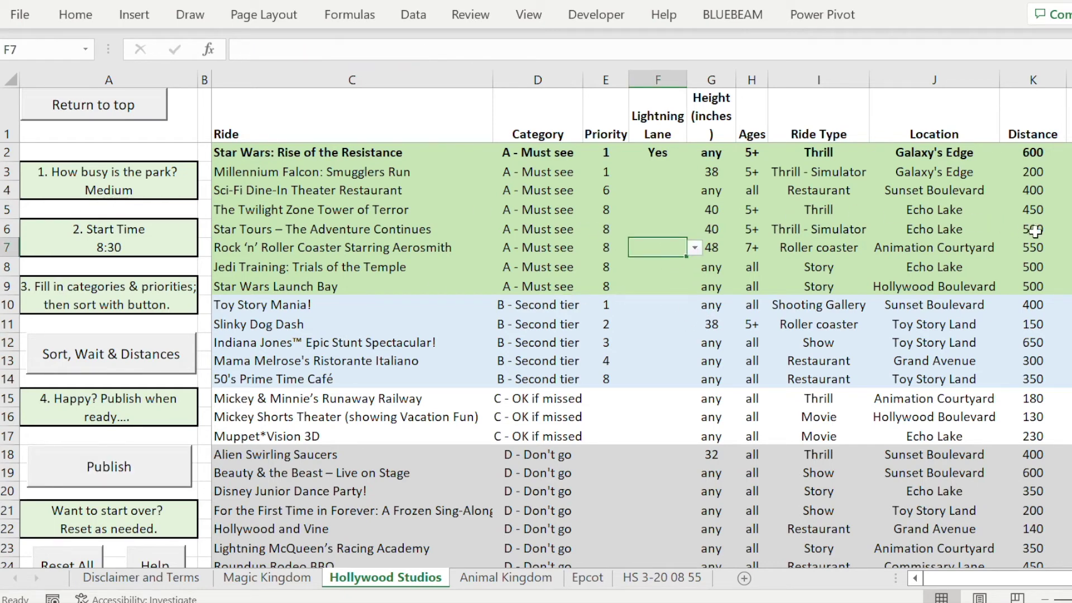
left_click(656, 226)
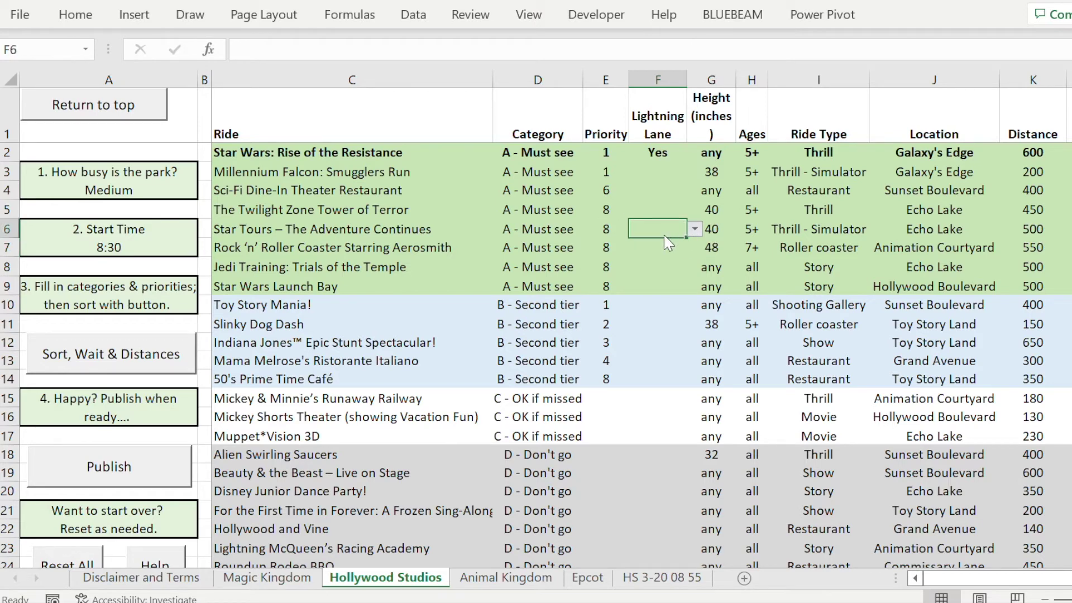
type("Yes")
key("ctrl+Return")
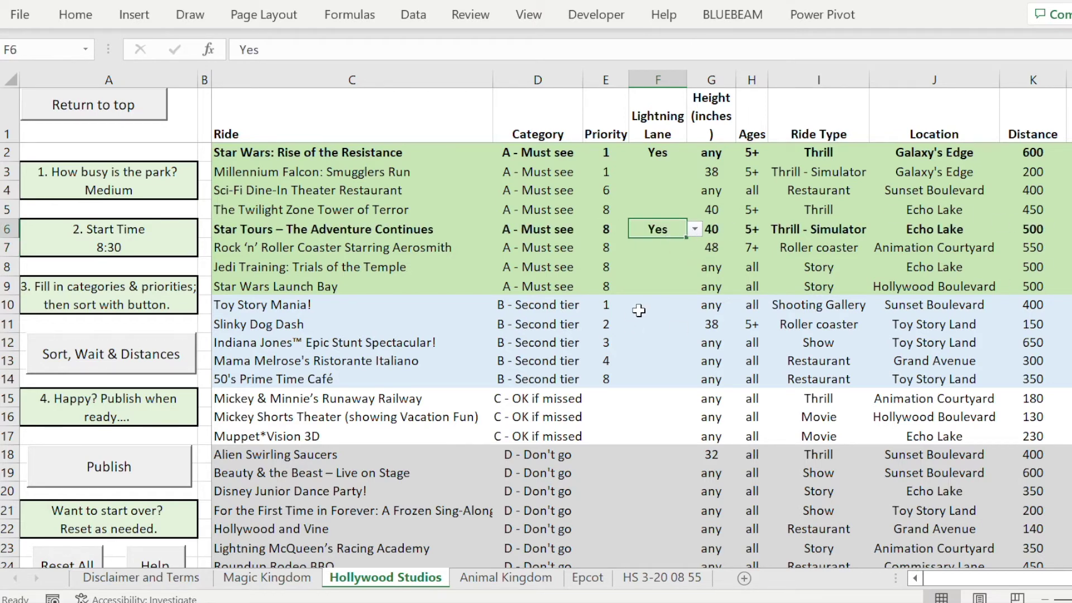
Set Lightning Lane to Yes for Slinky Dog Dash and for Star Wars Launch Bay.
left_click(664, 292)
left_click(684, 306)
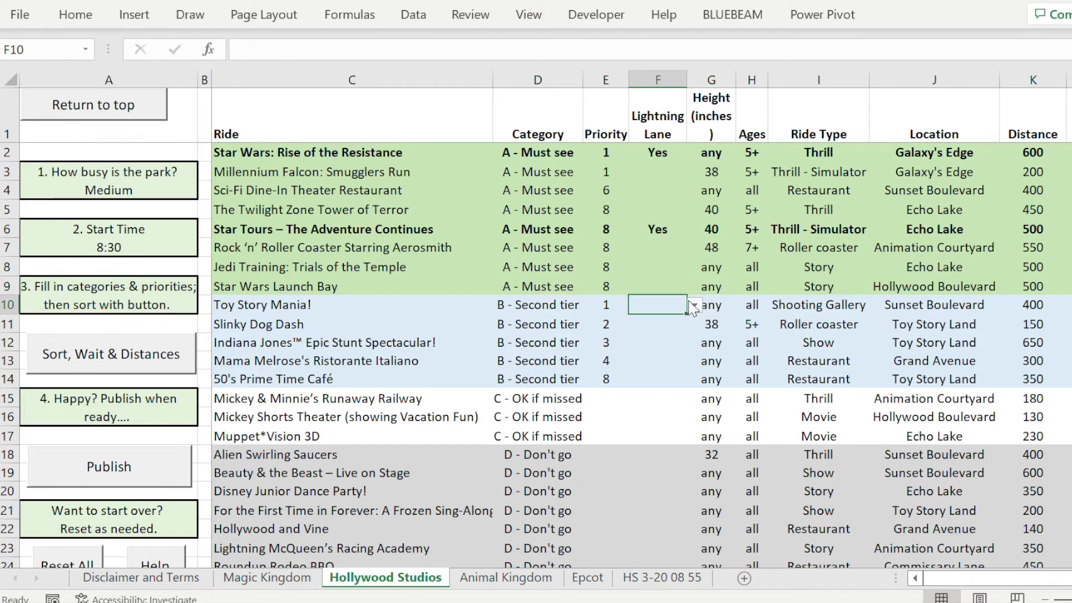
left_click(681, 325)
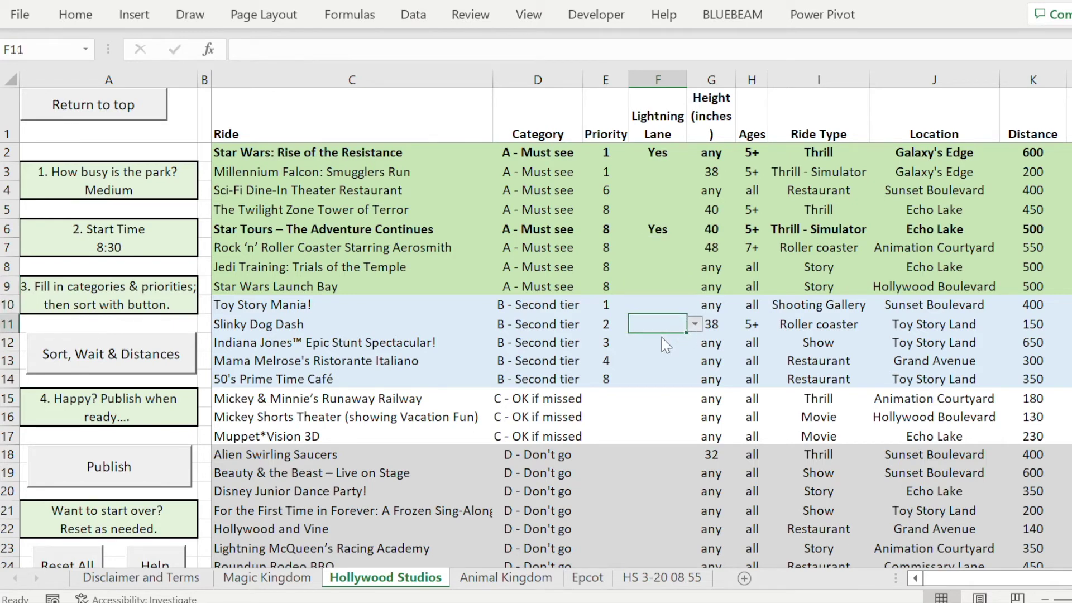
type("Yes")
key("ctrl+Return")
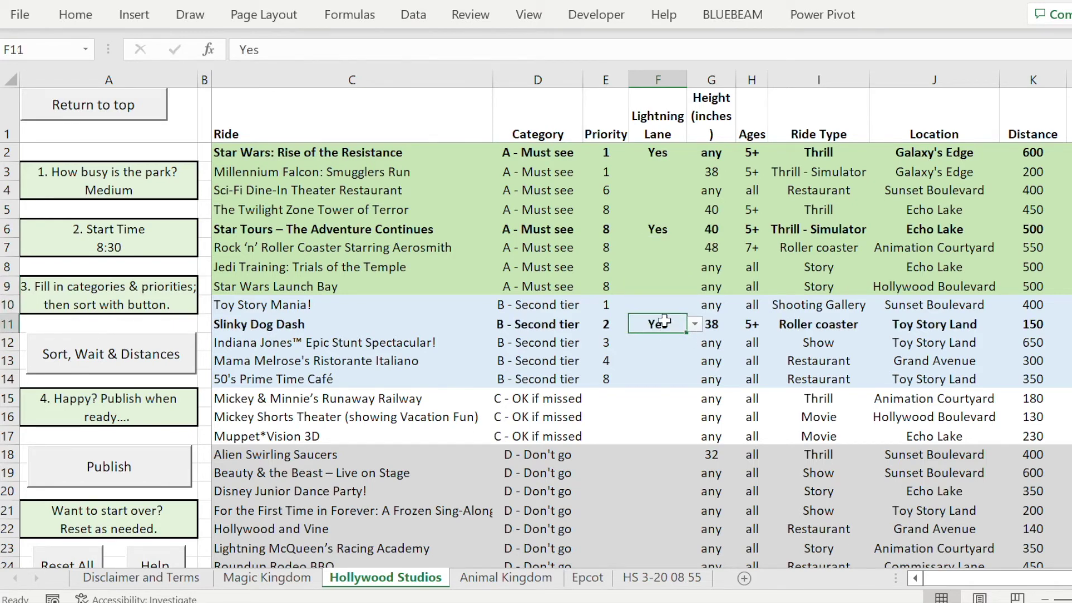
left_click(664, 289)
type("Yes")
key("ctrl+Return")
Recalculate the ride waits and distances and publish the updated Hollywood Studios plan, reviewing its estimated times.
left_click(124, 355)
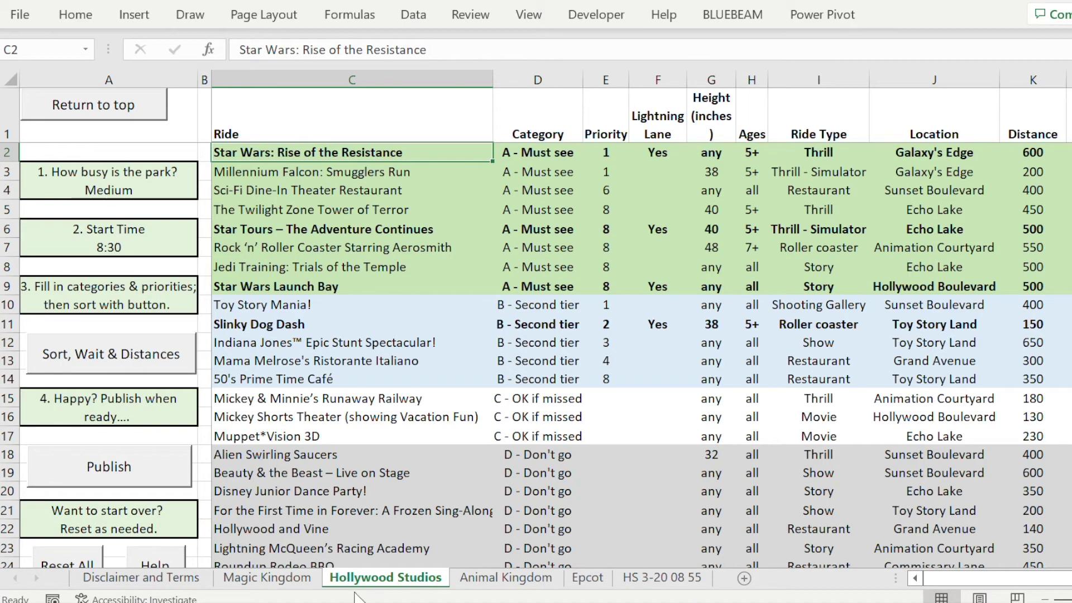
left_click(97, 465)
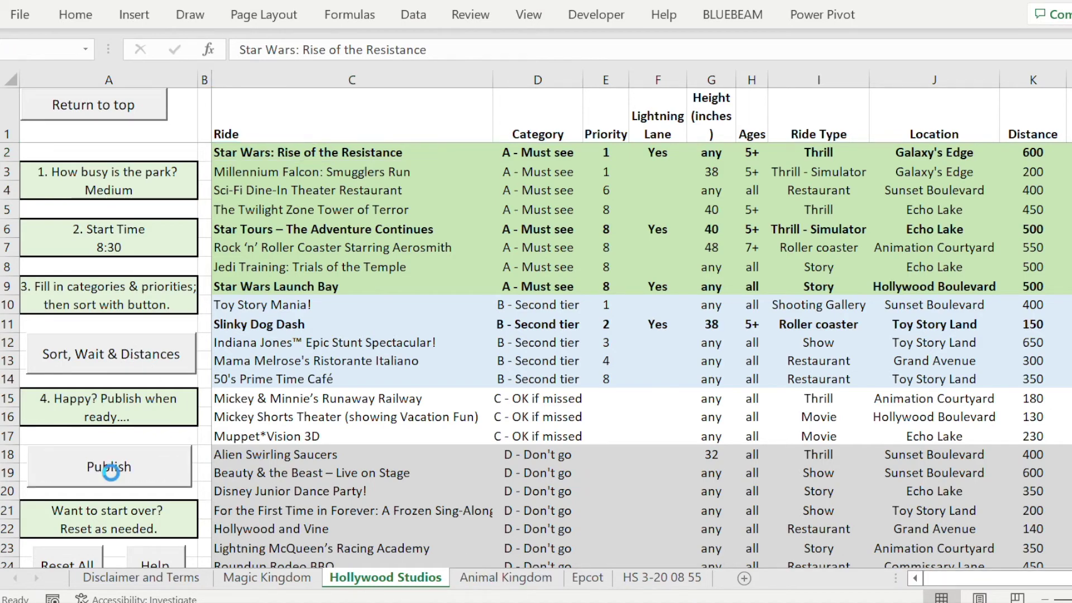
scroll(309, 271, "down", 1)
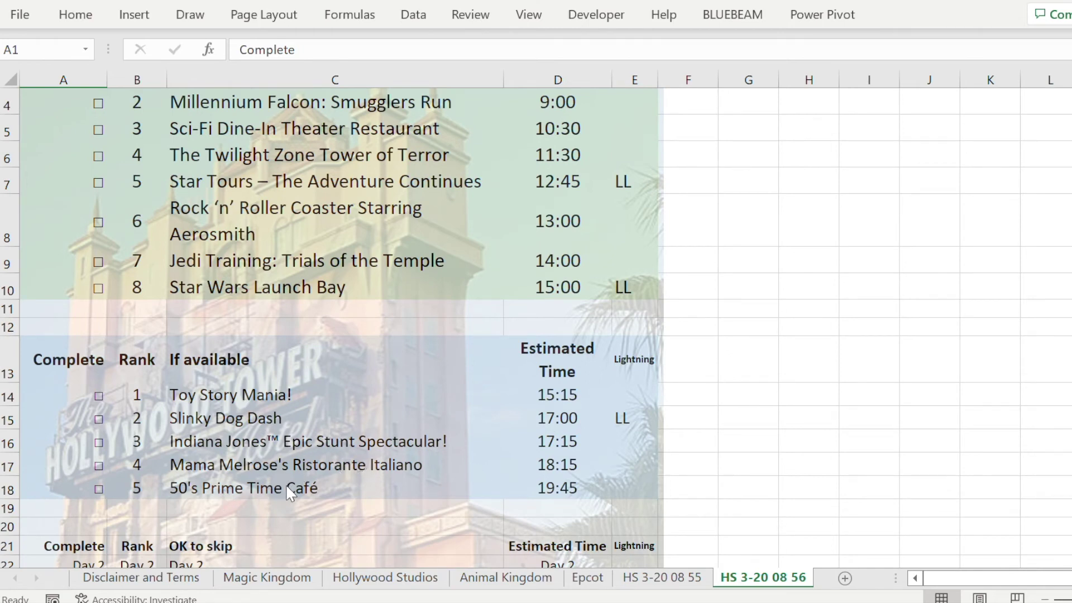
scroll(290, 493, "up", 1)
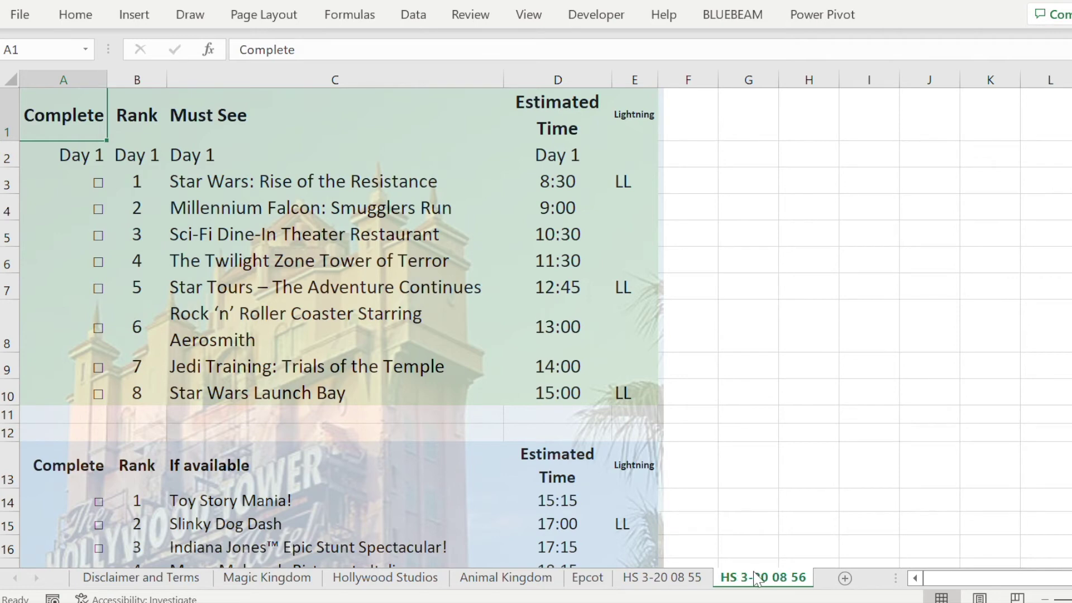
Rename the newly published plan sheet to "Scenario 1".
double_click(748, 579)
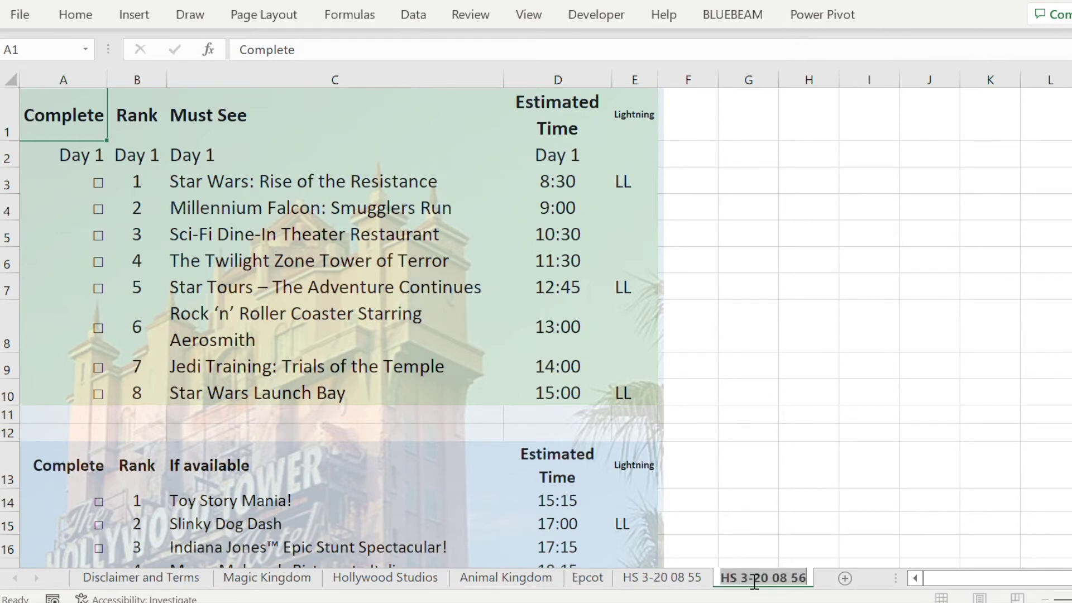
type("Scen")
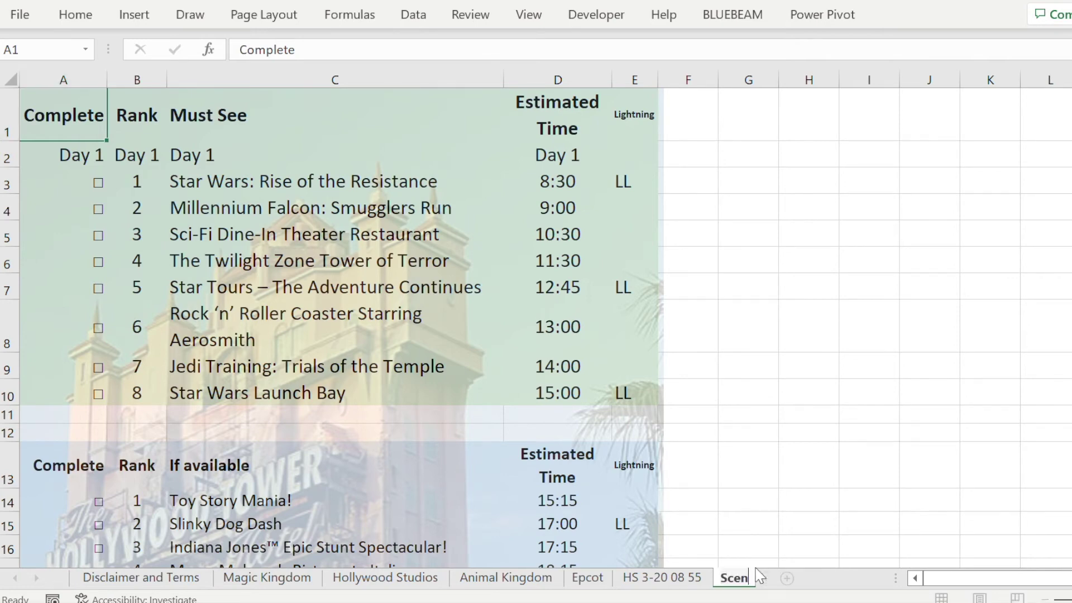
type("ario 1")
key("Return")
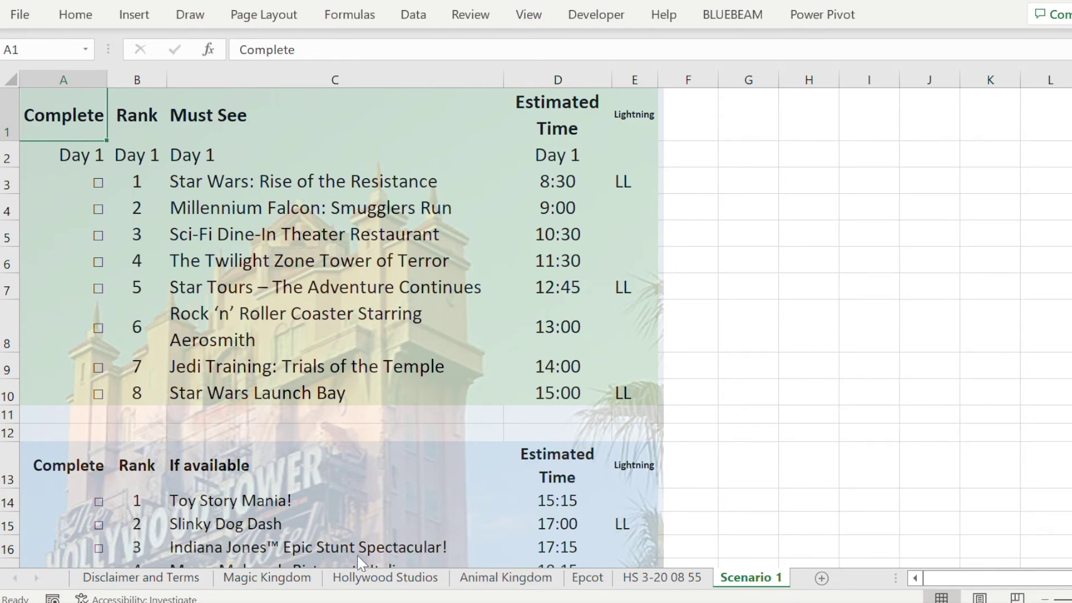
Return to the Hollywood Studios sheet and reset all of its category, priority and Lightning Lane entries.
left_click(385, 577)
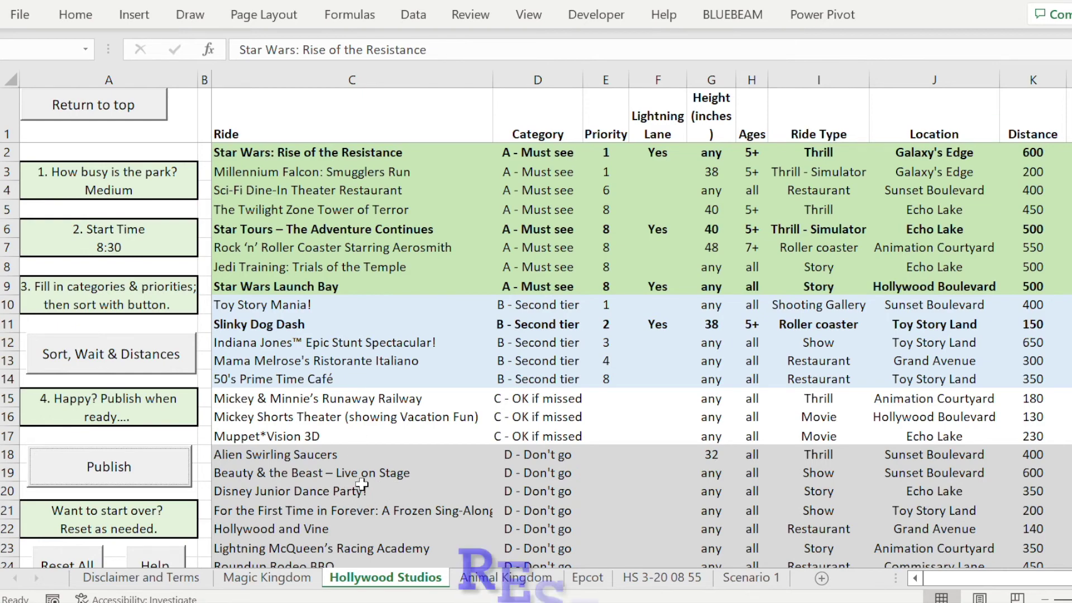
scroll(99, 511, "down", 1)
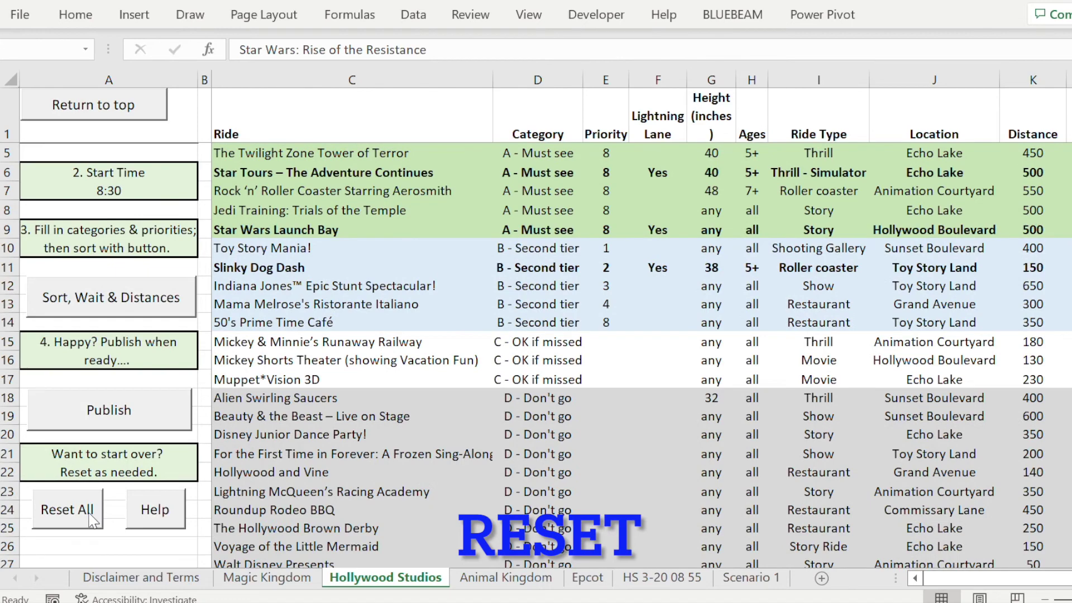
left_click(66, 504)
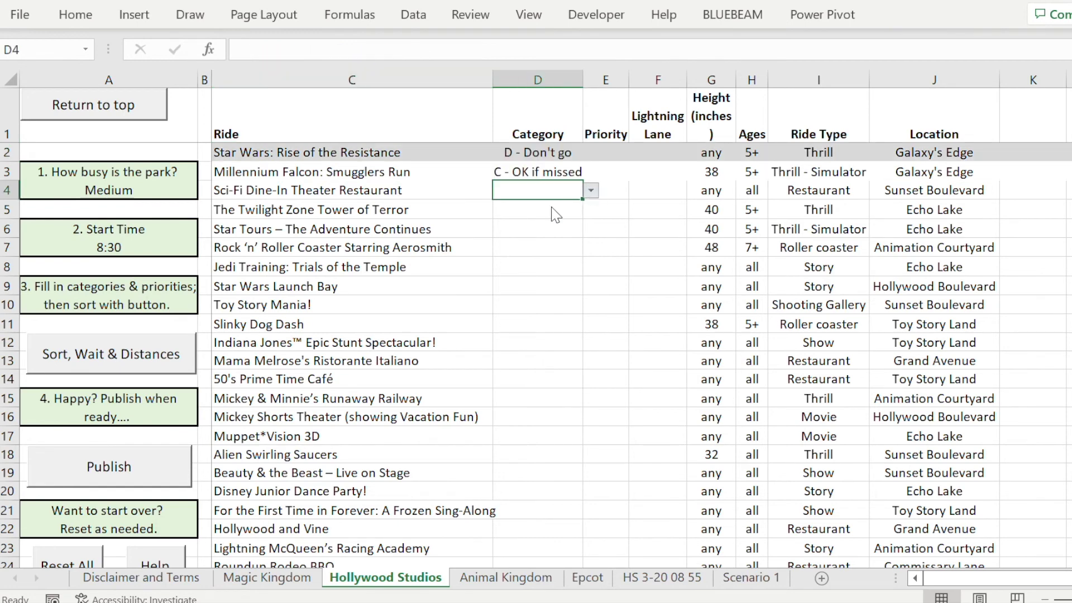
Categorize Sci-Fi Dine-In Theater Restaurant as B - Second tier, The Twilight Zone Tower of Terror as A - Must see, and Star Tours as D - Don't go.
left_click(589, 192)
left_click(555, 216)
left_click(572, 211)
left_click(589, 211)
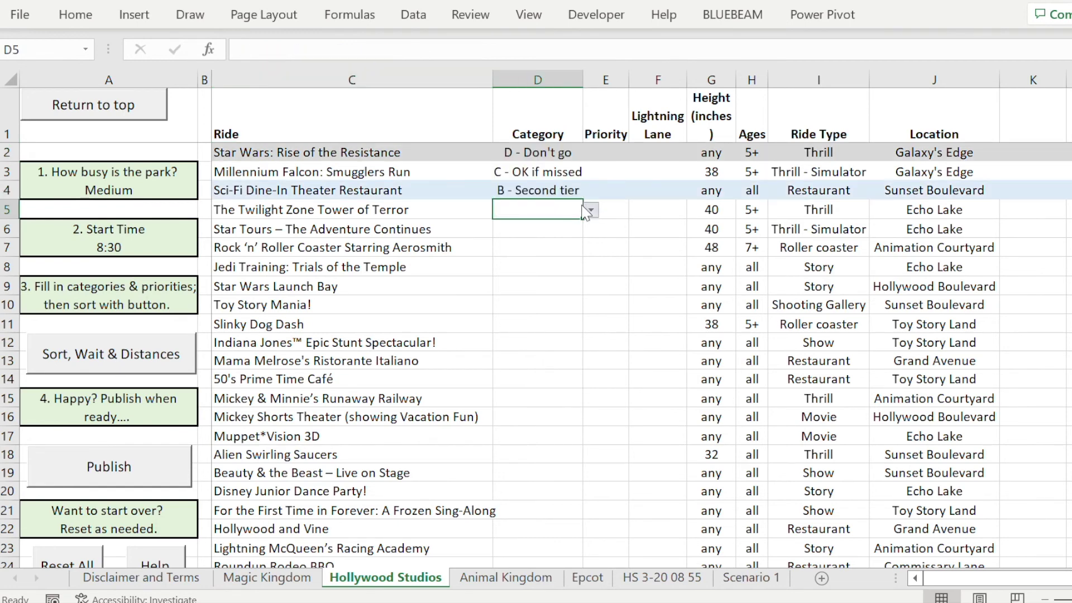
left_click(555, 227)
key("Return")
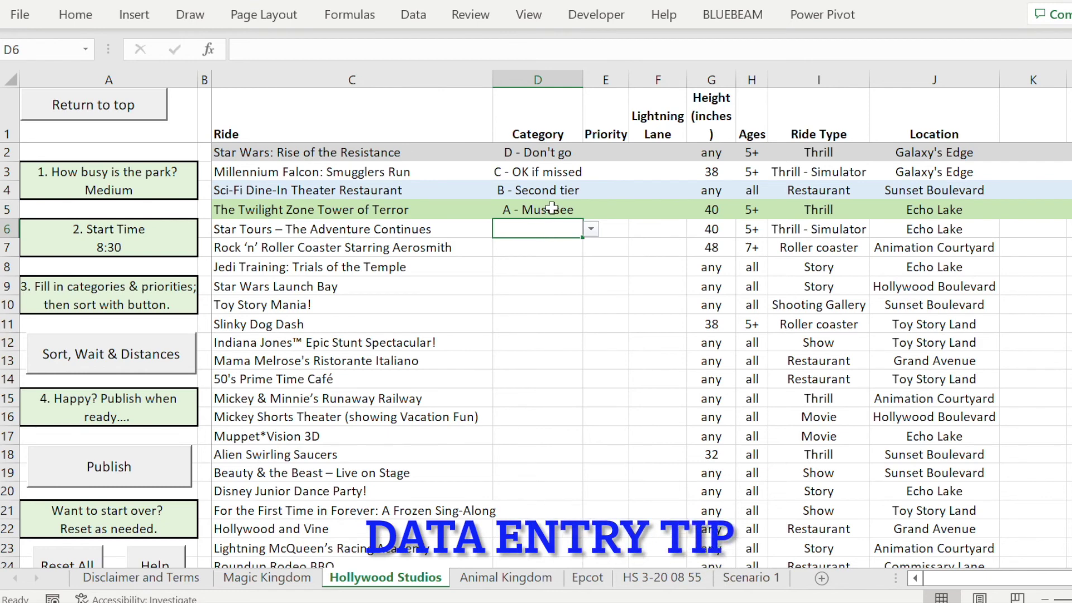
type("d")
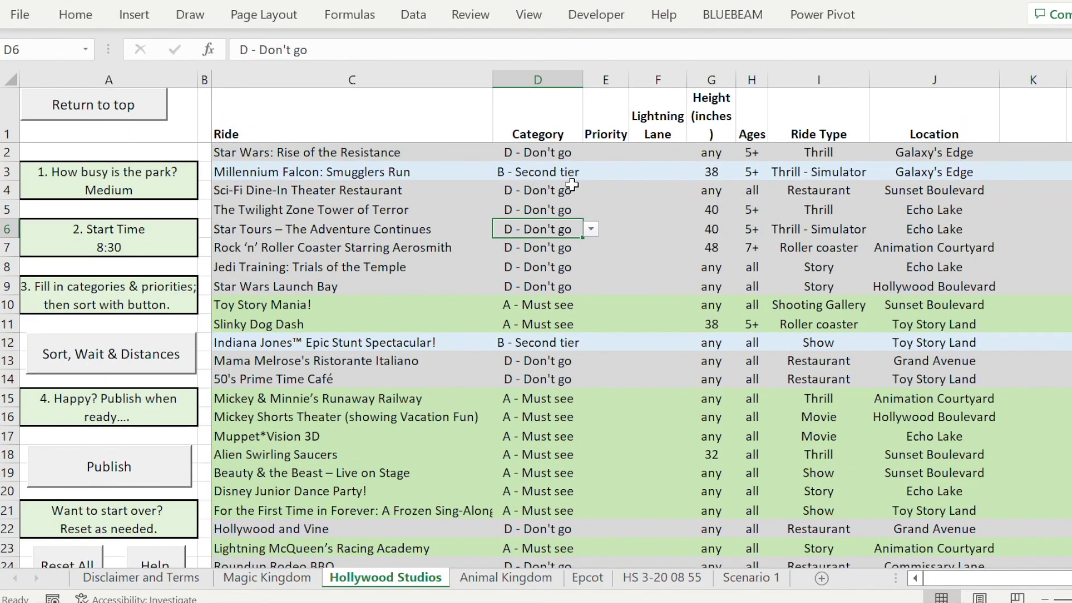
Sort the Hollywood Studios rides with their waits and distances, and publish the plan.
left_click(95, 357)
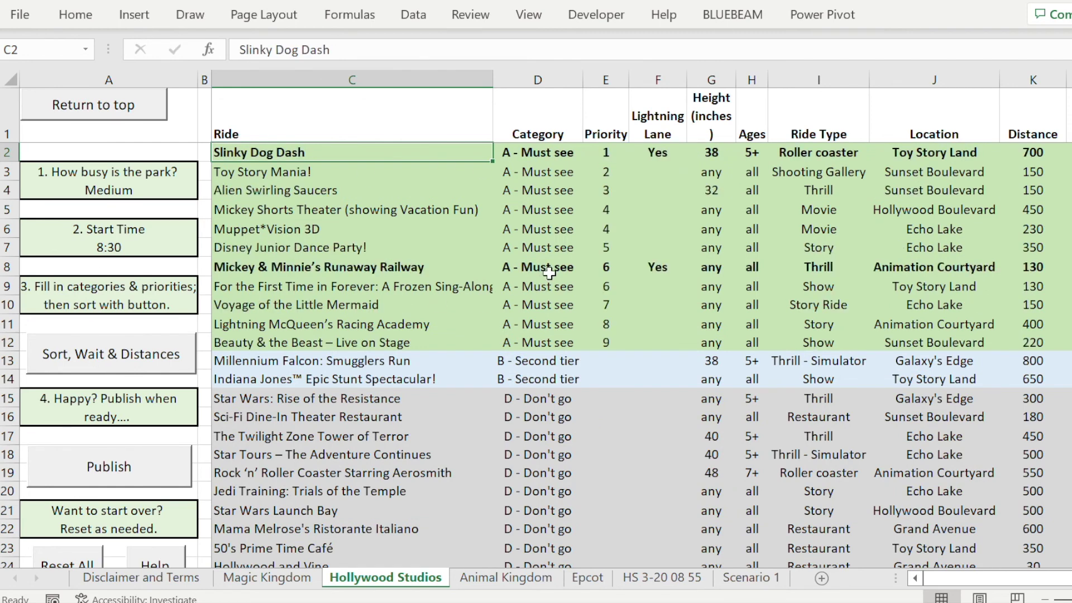
left_click(139, 469)
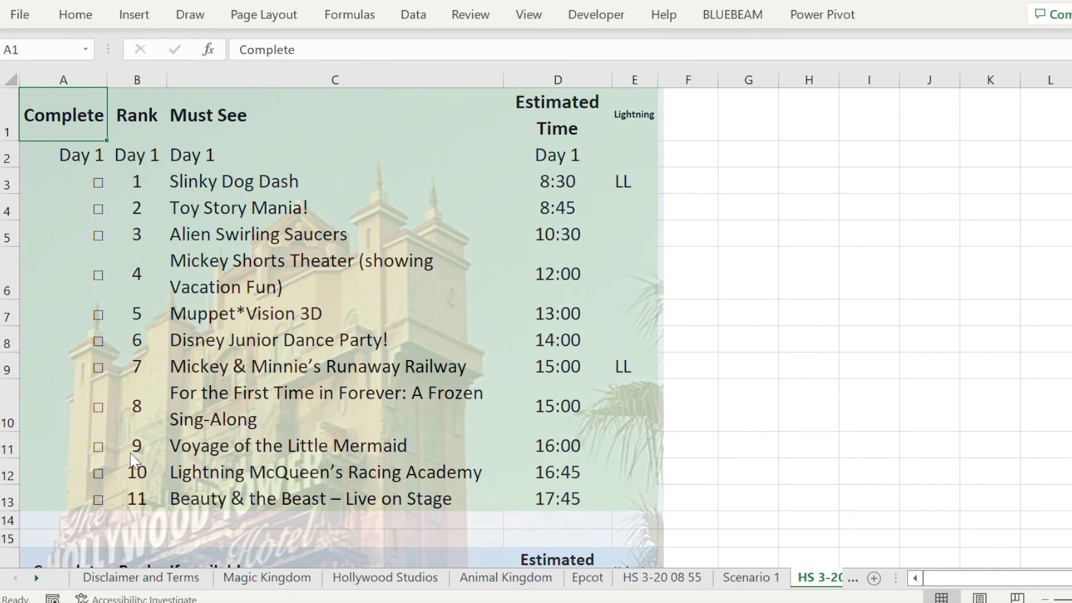
Rename the newly published plan sheet to "Kids" and look through its schedule.
left_click(809, 578)
double_click(682, 577)
key("BackSpace")
type("Kids")
key("Return")
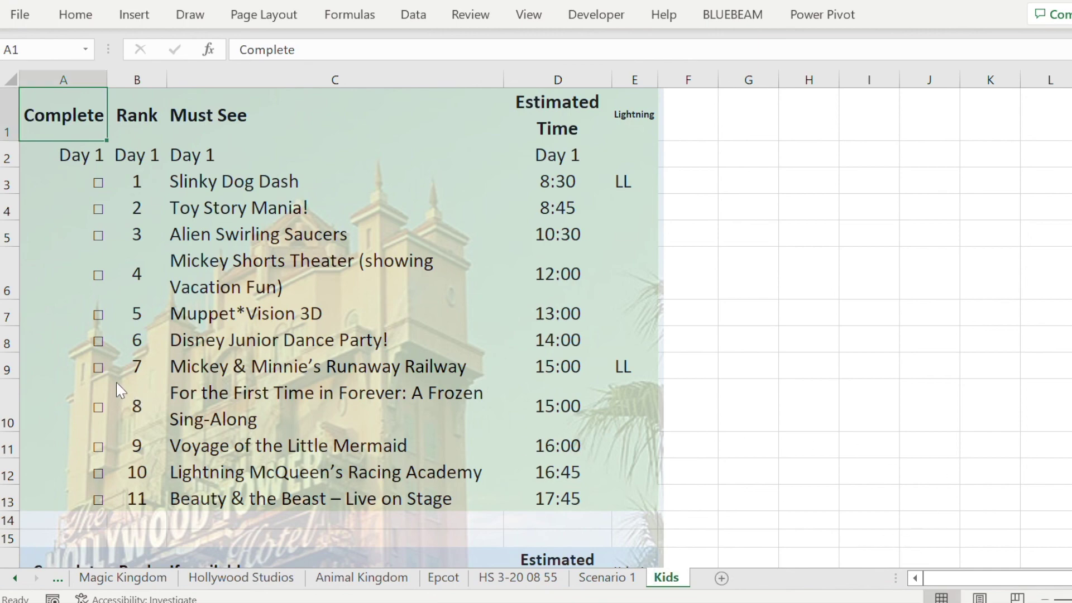
scroll(120, 350, "down", 2)
scroll(119, 354, "up", 2)
Examine the ride lists on the Animal Kingdom, Epcot and Magic Kingdom sheets, going through the whole Magic Kingdom ride column.
left_click(325, 578)
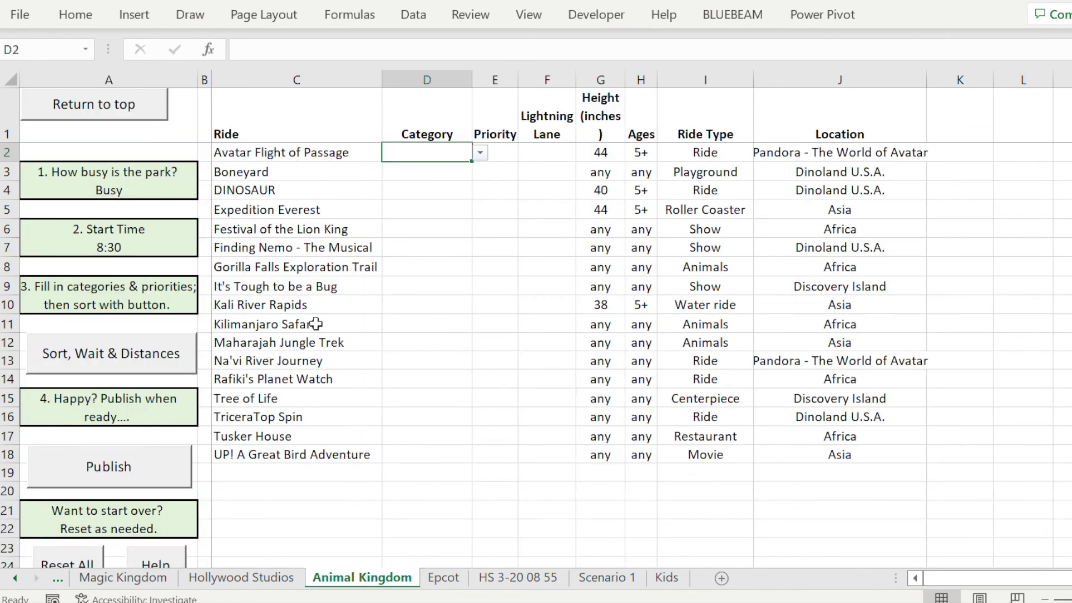
left_click(439, 579)
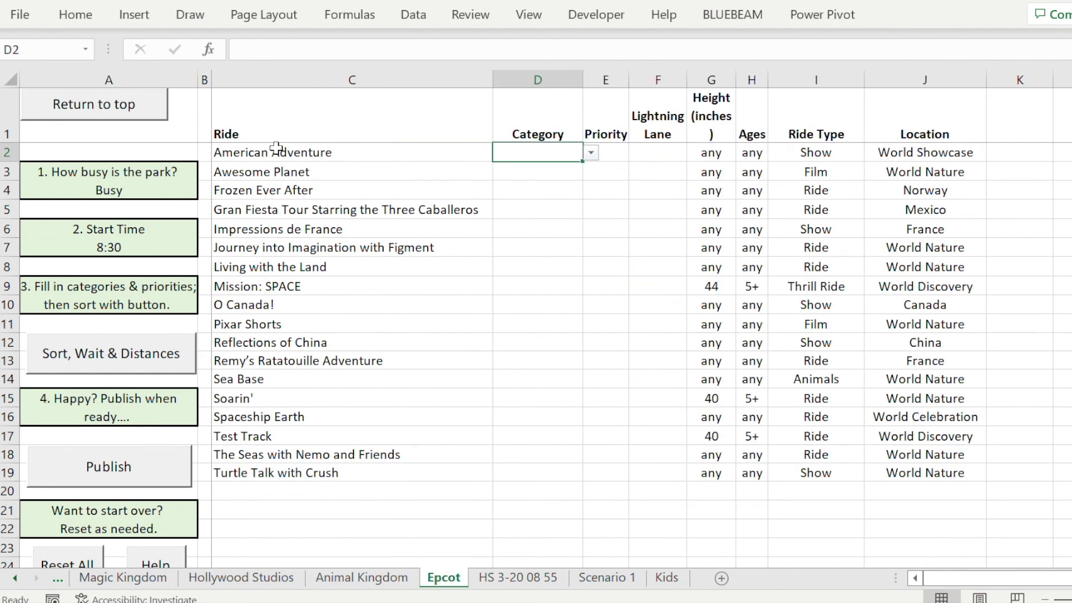
left_click(156, 577)
left_click(320, 157)
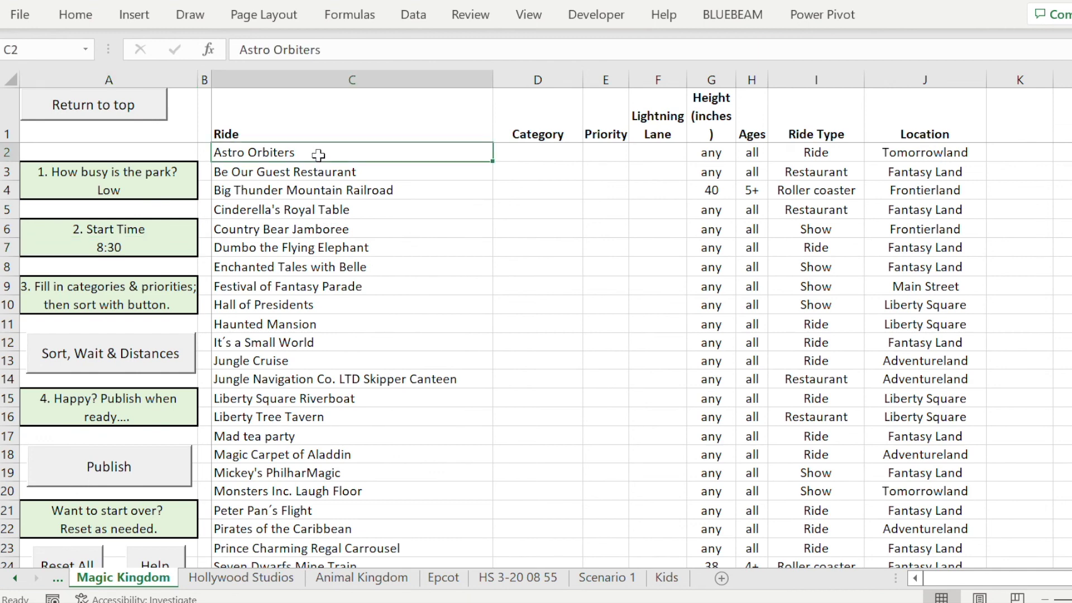
key("ctrl+shift+Down")
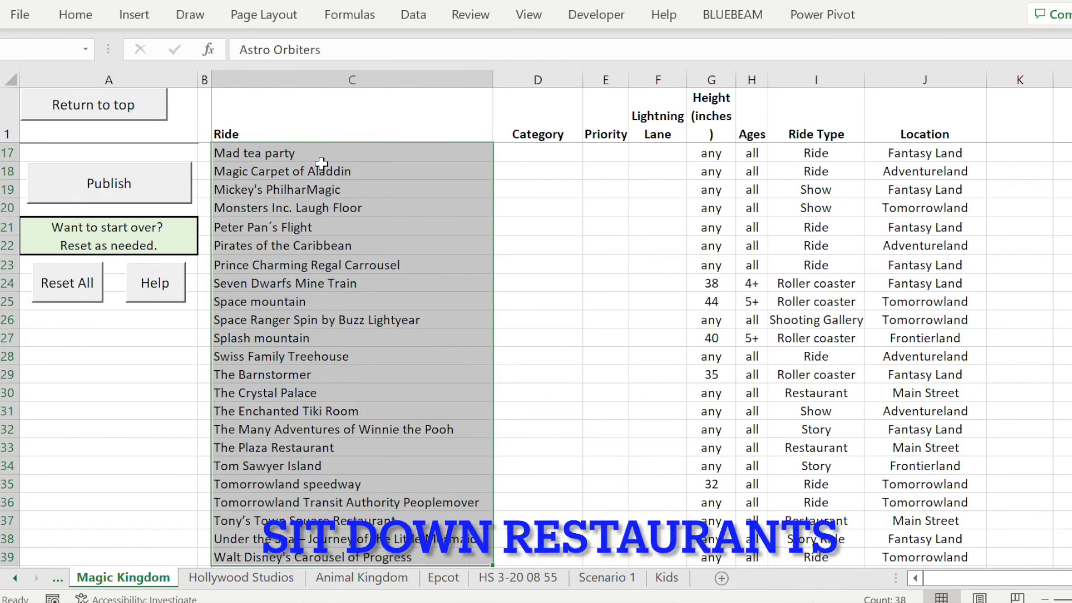
key("ctrl+Up")
key("Right")
key("Down")
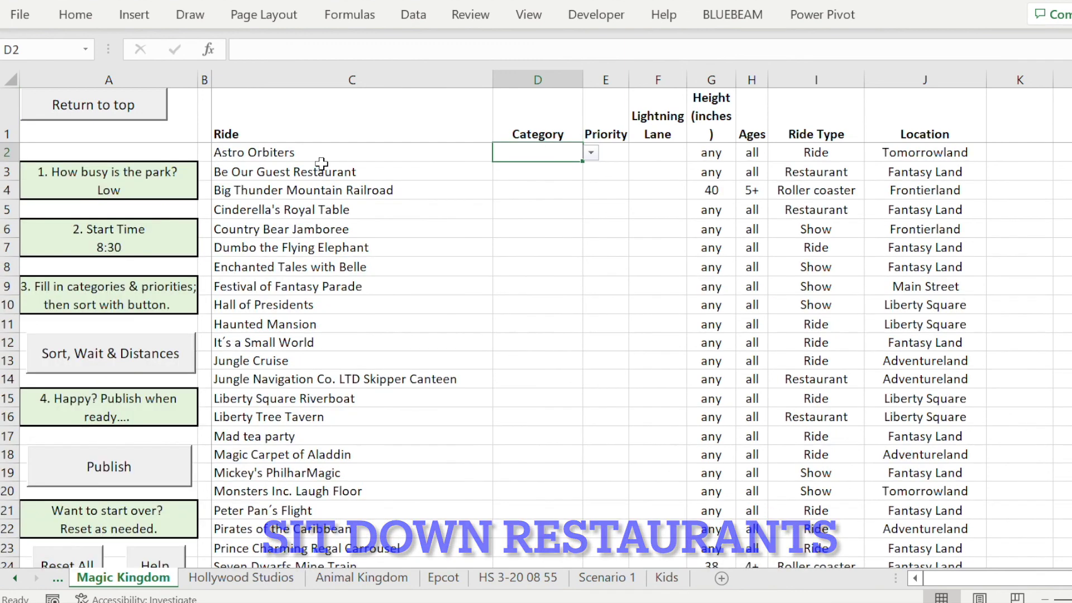